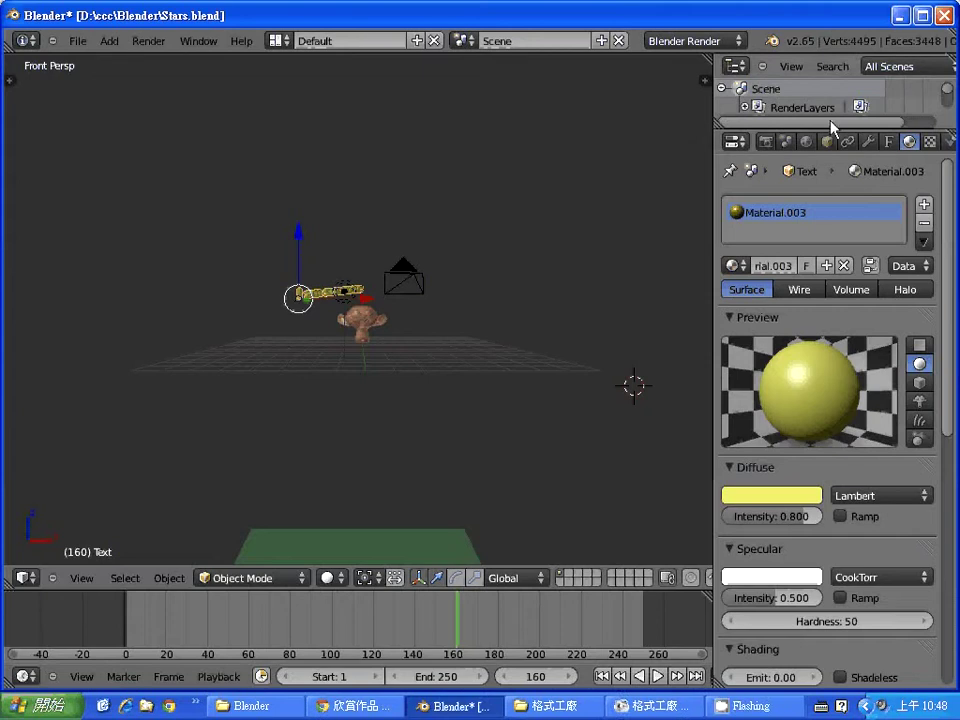
# After a preview render, add a default Text object and orbit to view the scene from above
pyautogui.press('F12')
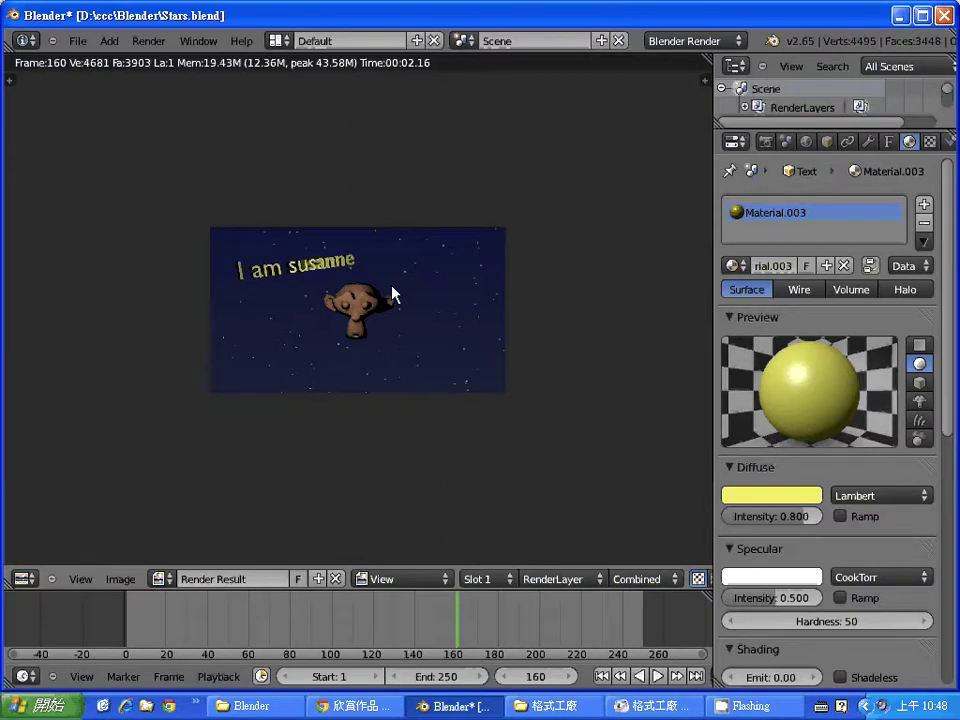
pyautogui.press('Escape')
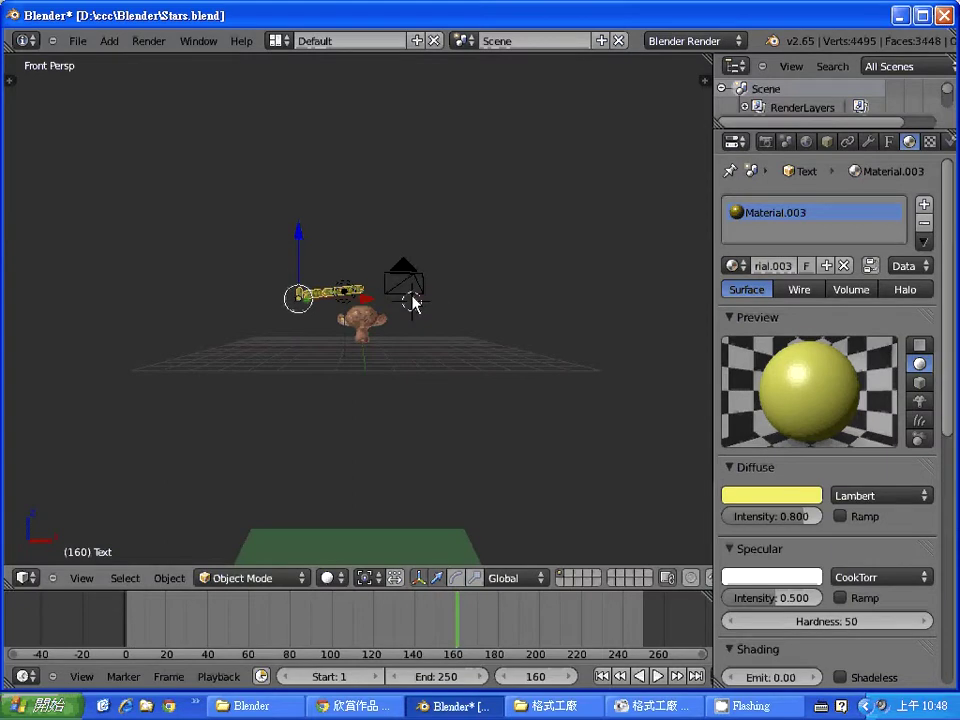
pyautogui.hotkey('shift', 'a')
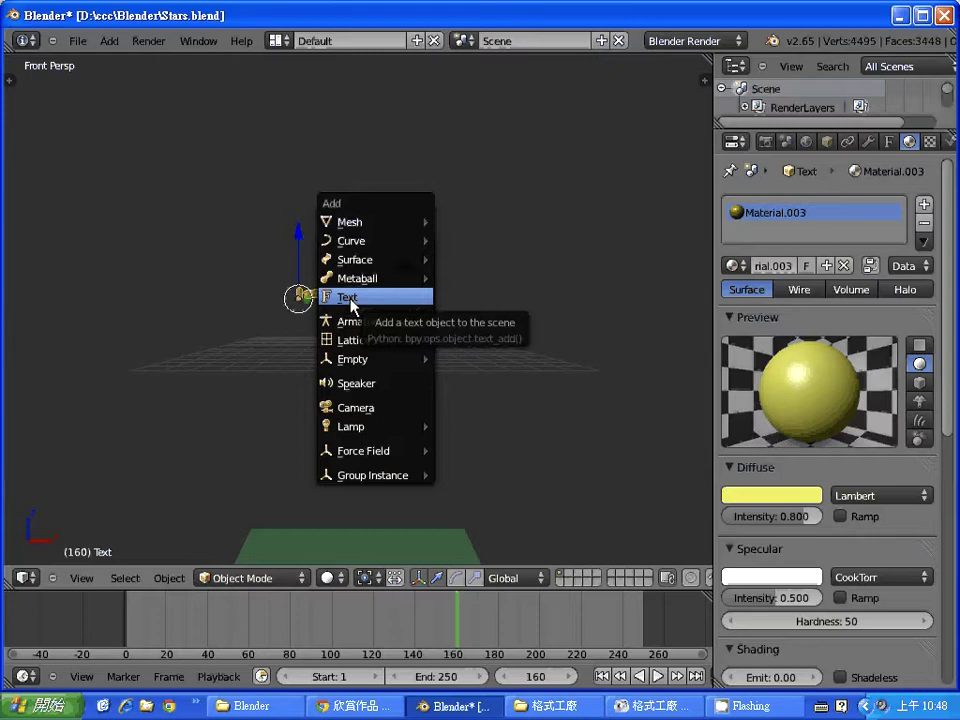
pyautogui.click(351, 302)
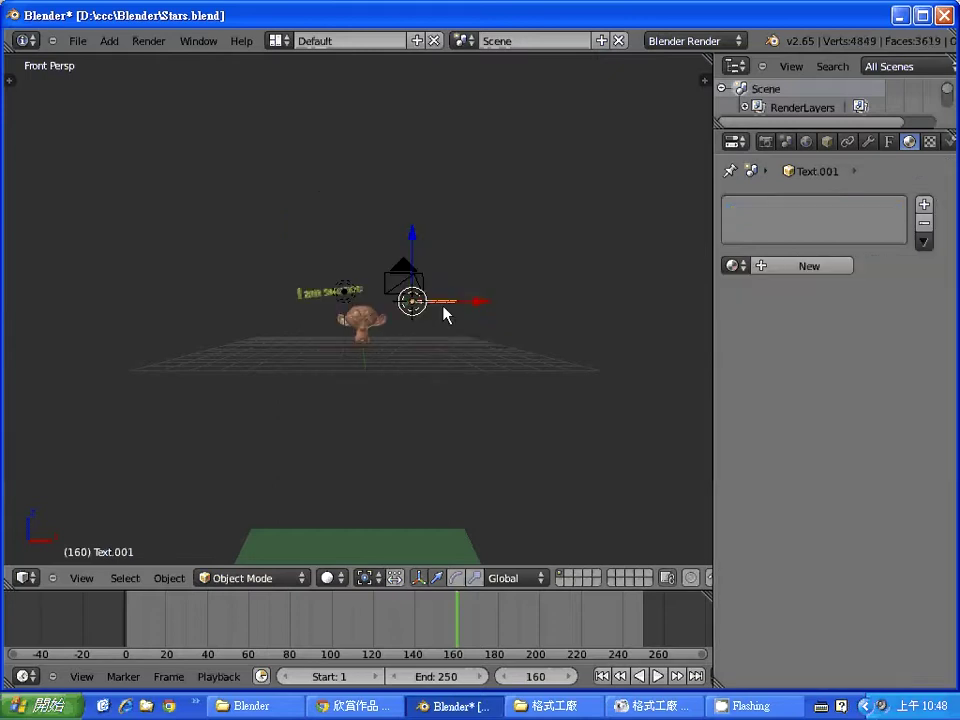
pyautogui.moveTo(517, 273)
pyautogui.mouseDown(button='middle')
pyautogui.moveTo(491, 411)
pyautogui.moveTo(495, 324)
pyautogui.mouseUp(button='middle')
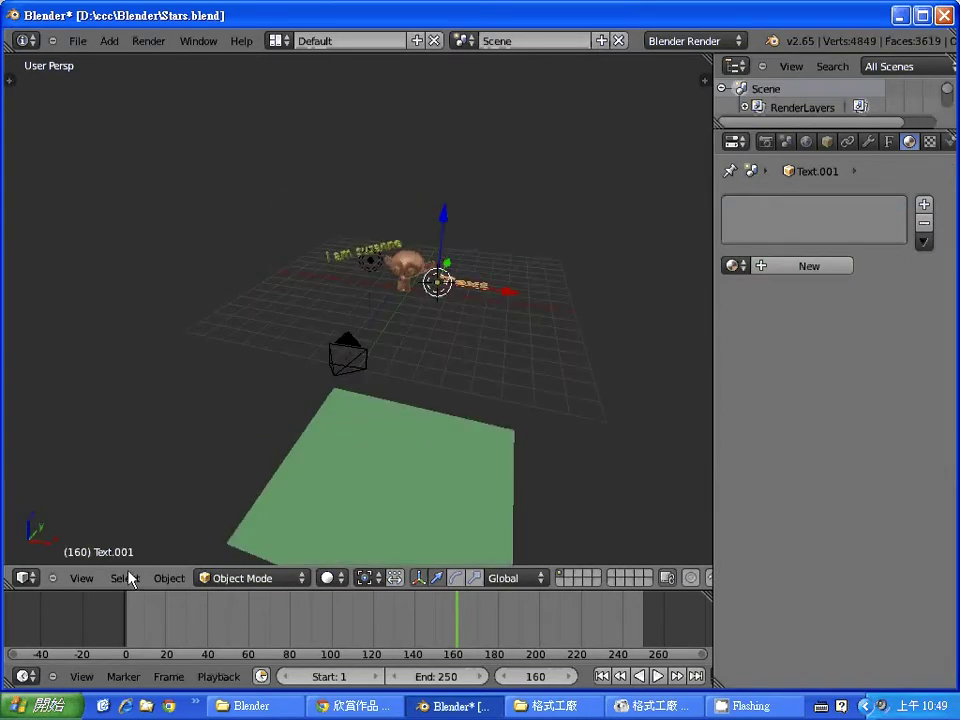
# Switch to the Right view and rotate the new text 270 degrees
pyautogui.click(76, 579)
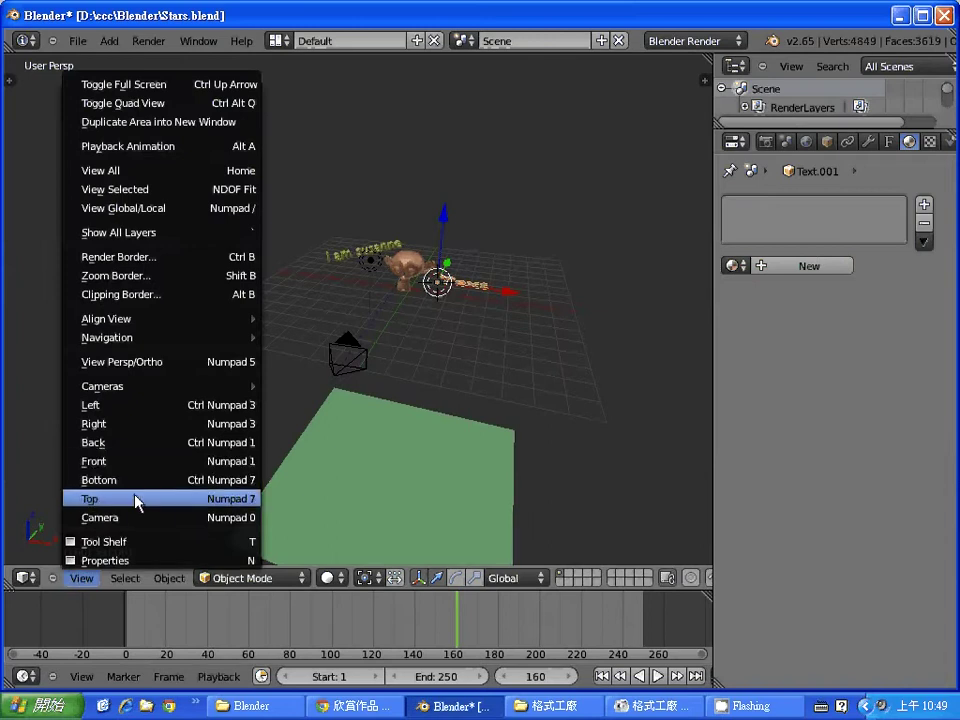
pyautogui.click(141, 424)
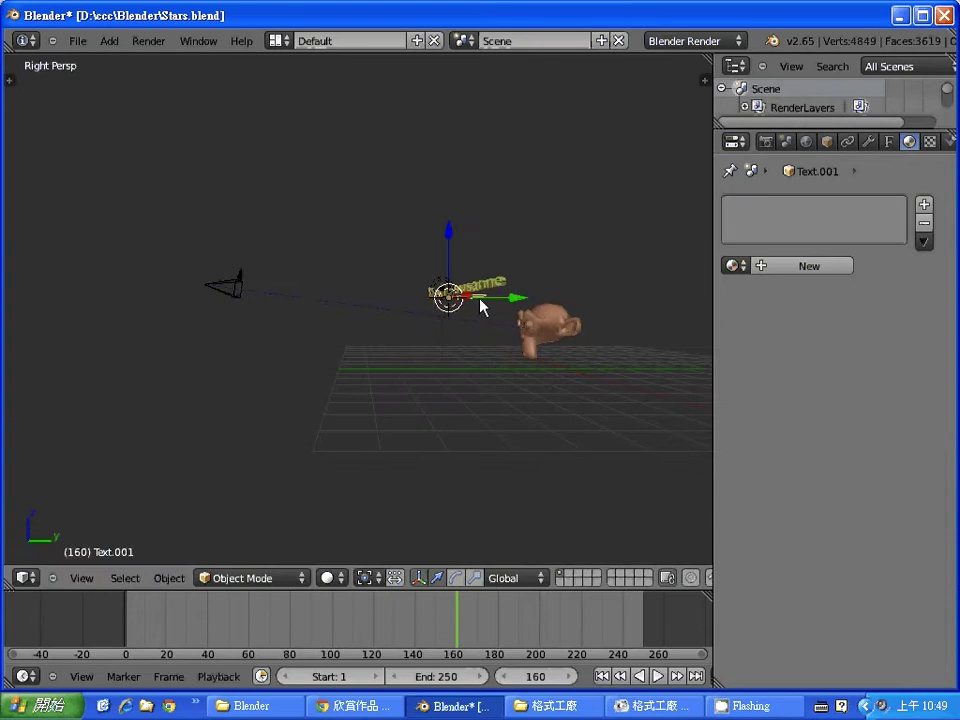
pyautogui.press('r')
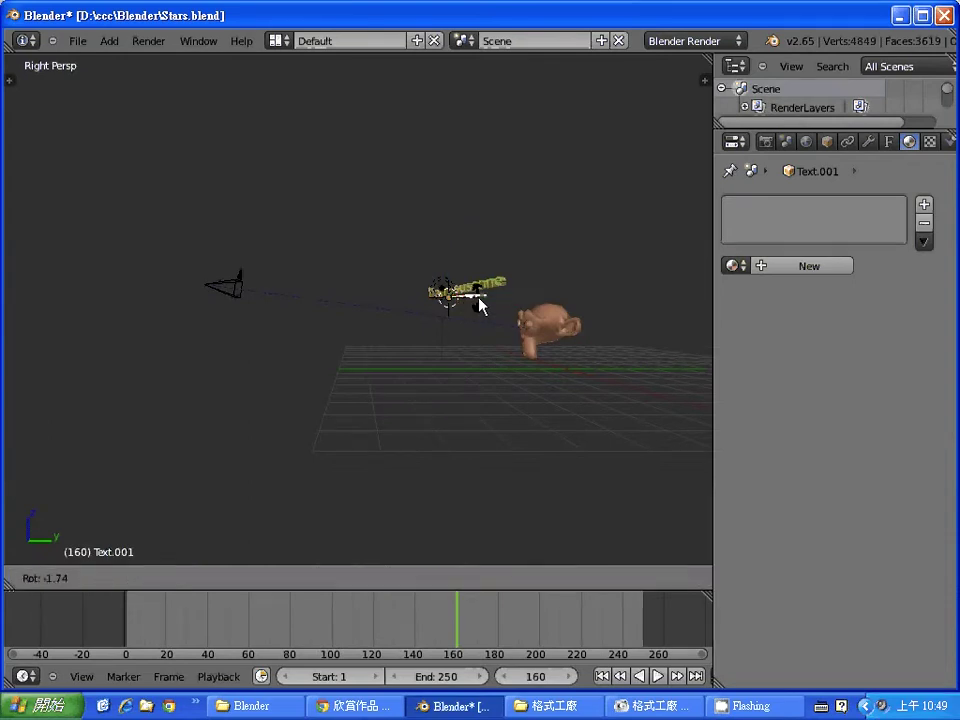
pyautogui.write('27')
pyautogui.write('0')
pyautogui.press('Return')
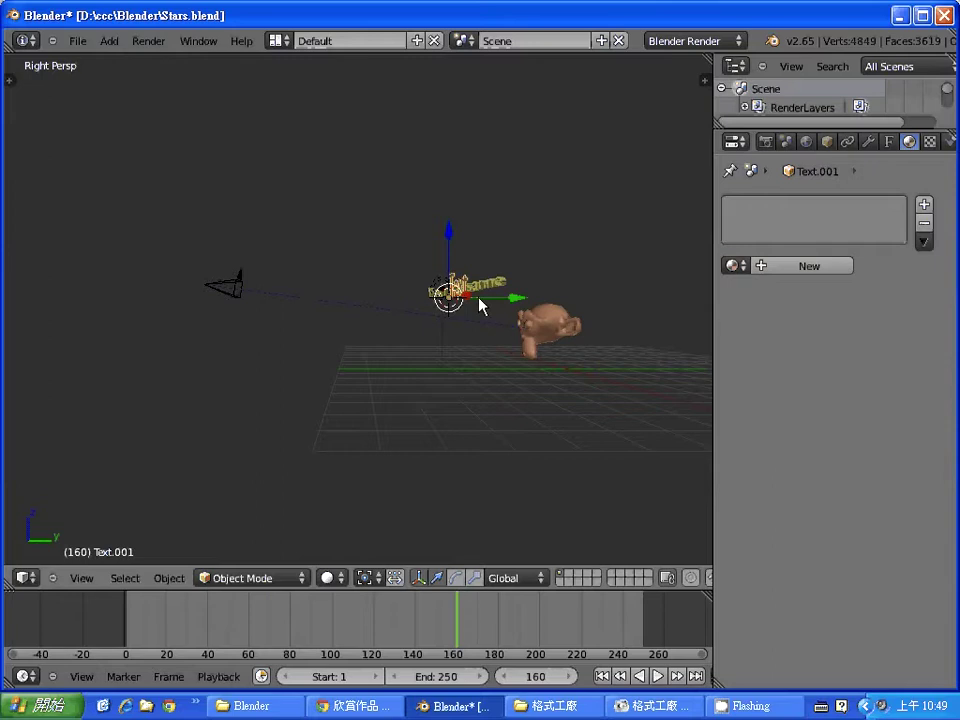
# Place the text beside the monkey head and render the scene to check it
pyautogui.press('g')
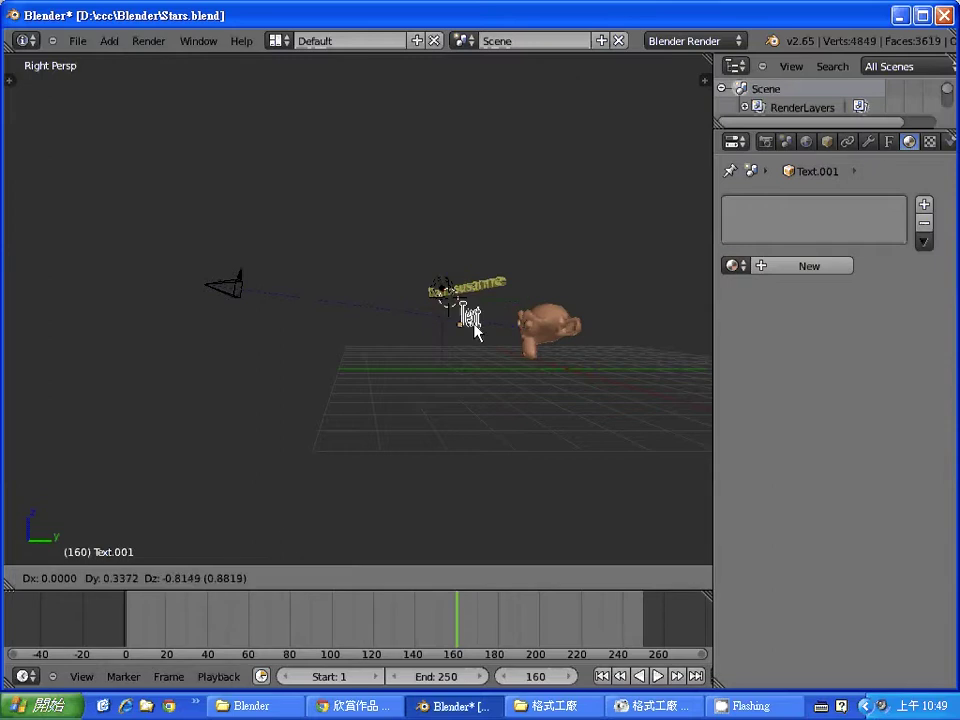
pyautogui.click(506, 321)
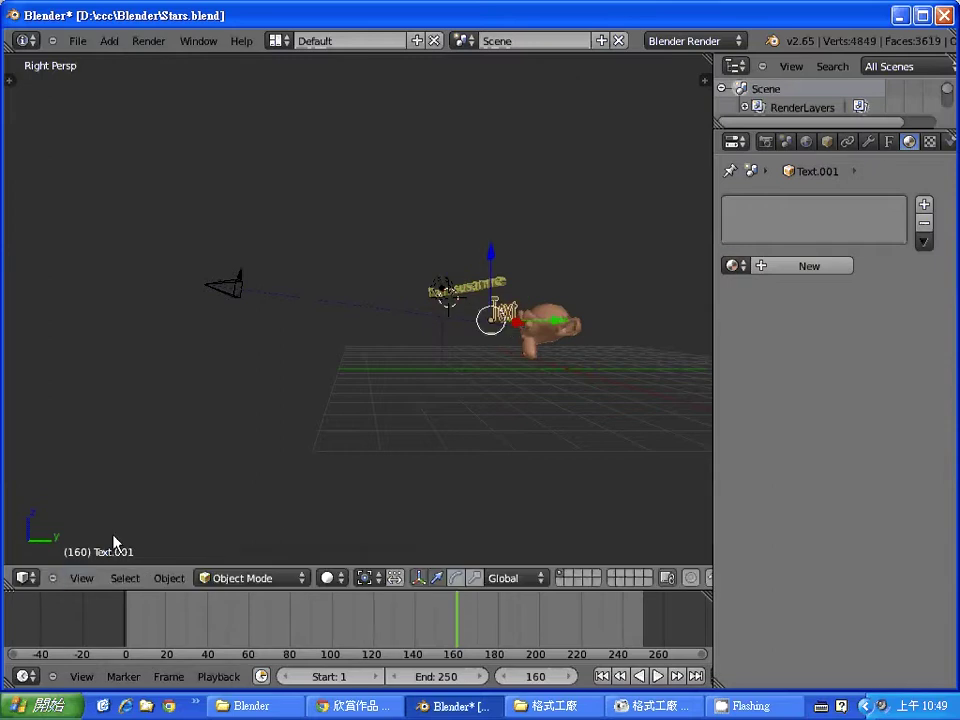
pyautogui.press('F12')
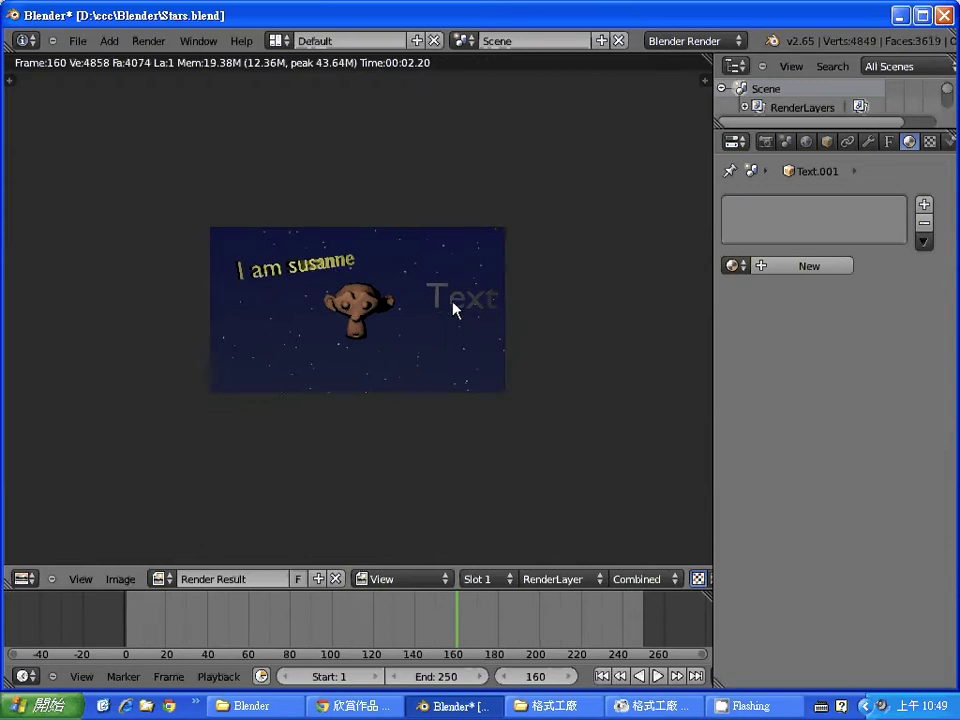
# Drop Text.001 lower near the ground grid, check it in a render, and return
pyautogui.press('Escape')
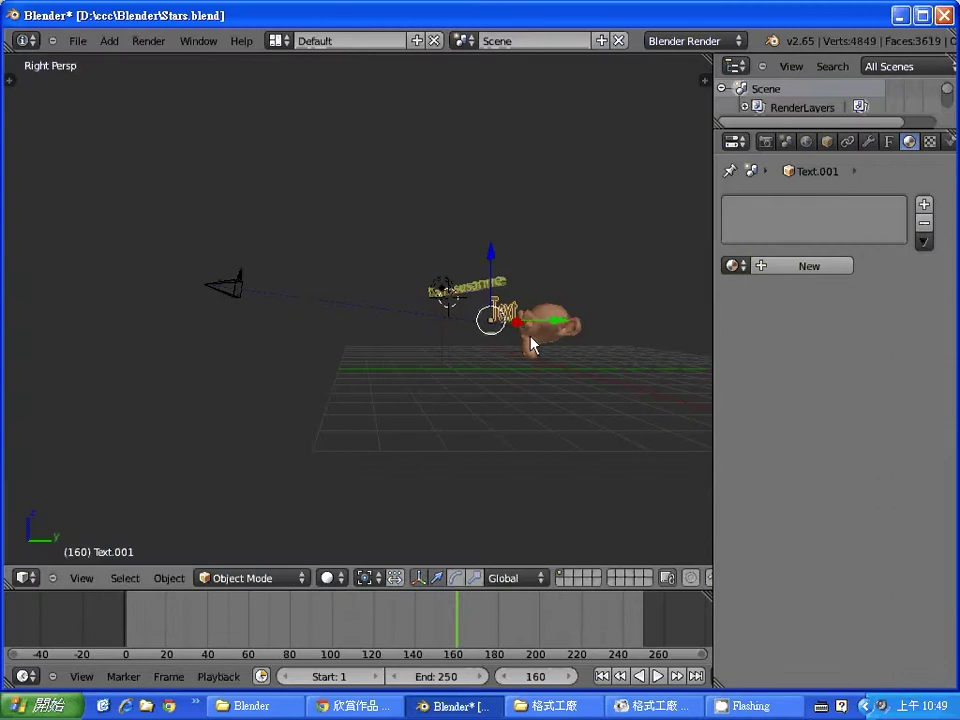
pyautogui.press('g')
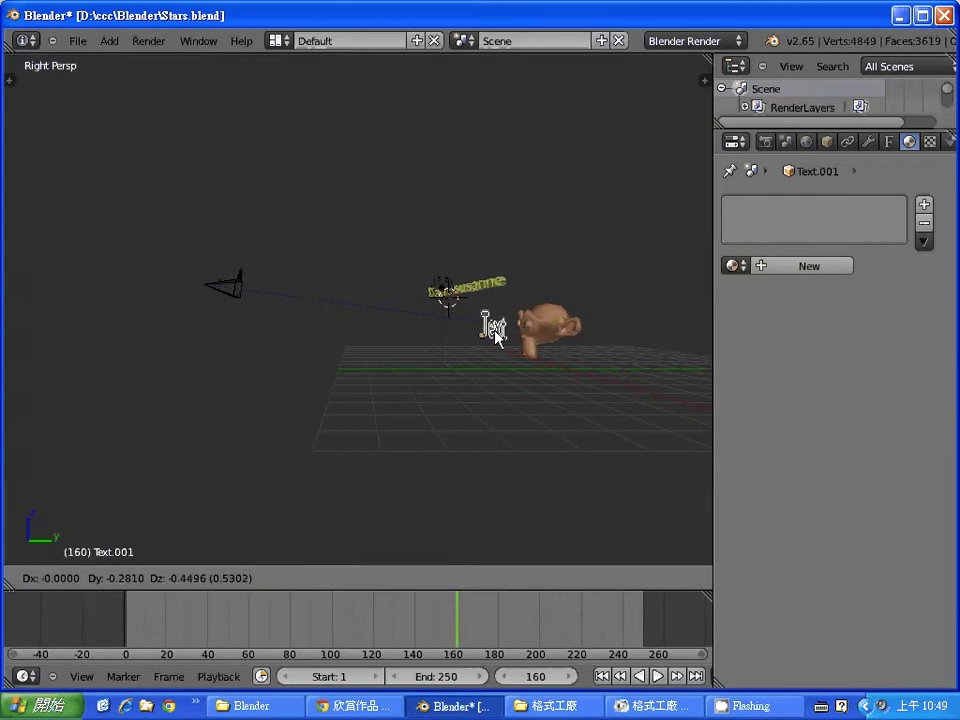
pyautogui.click(472, 360)
pyautogui.press('F12')
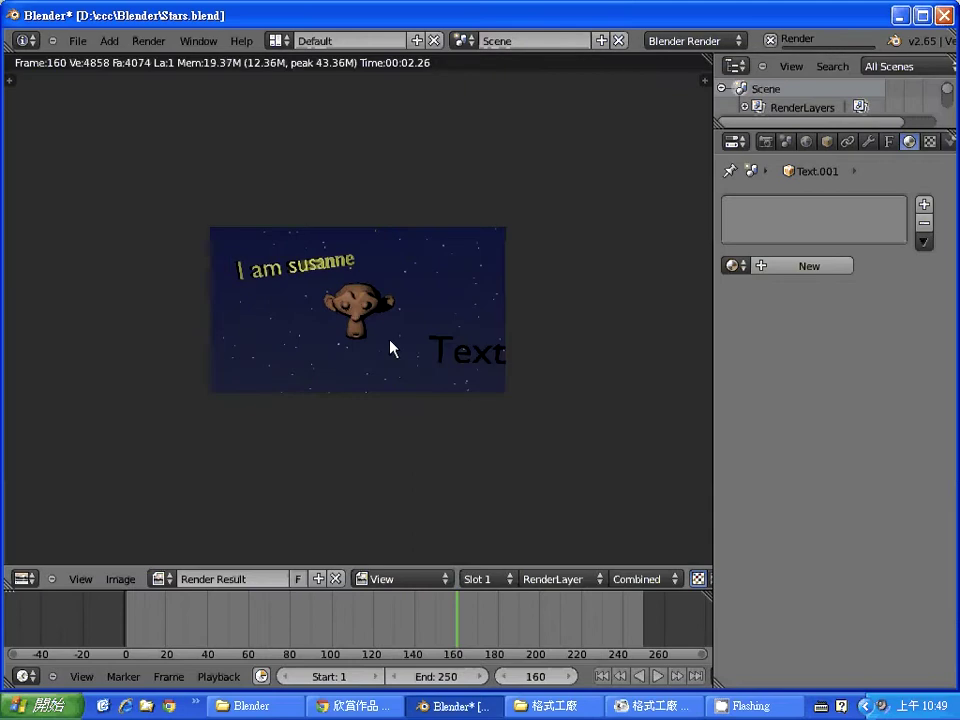
pyautogui.press('Escape')
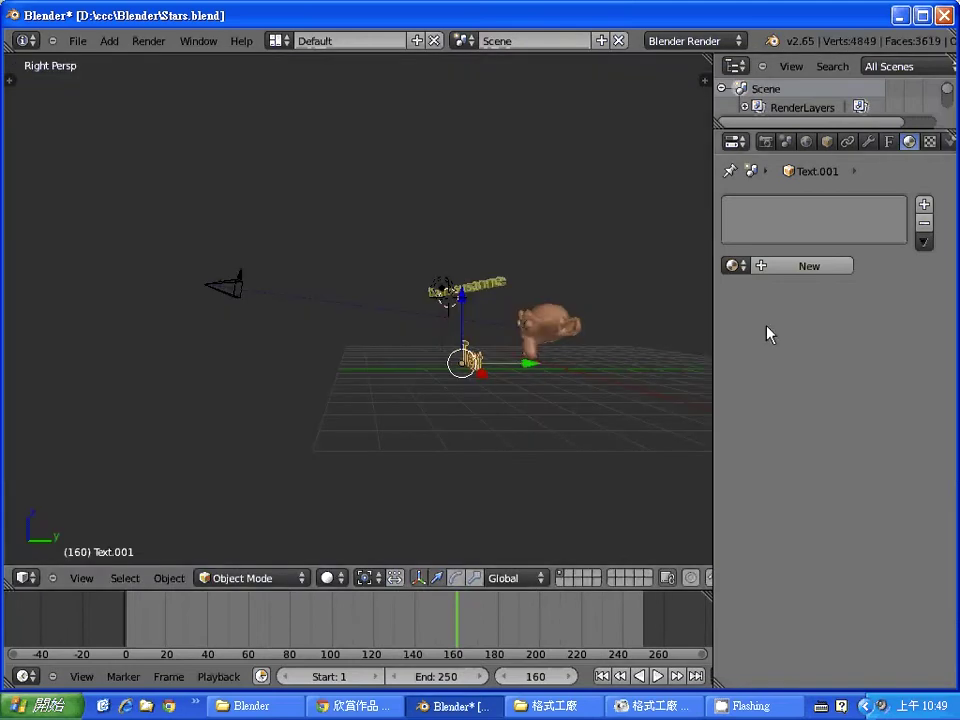
# Show Text.001's Font data settings down to Geometry, cancelling a trial extrude so it stays zero
pyautogui.click(888, 141)
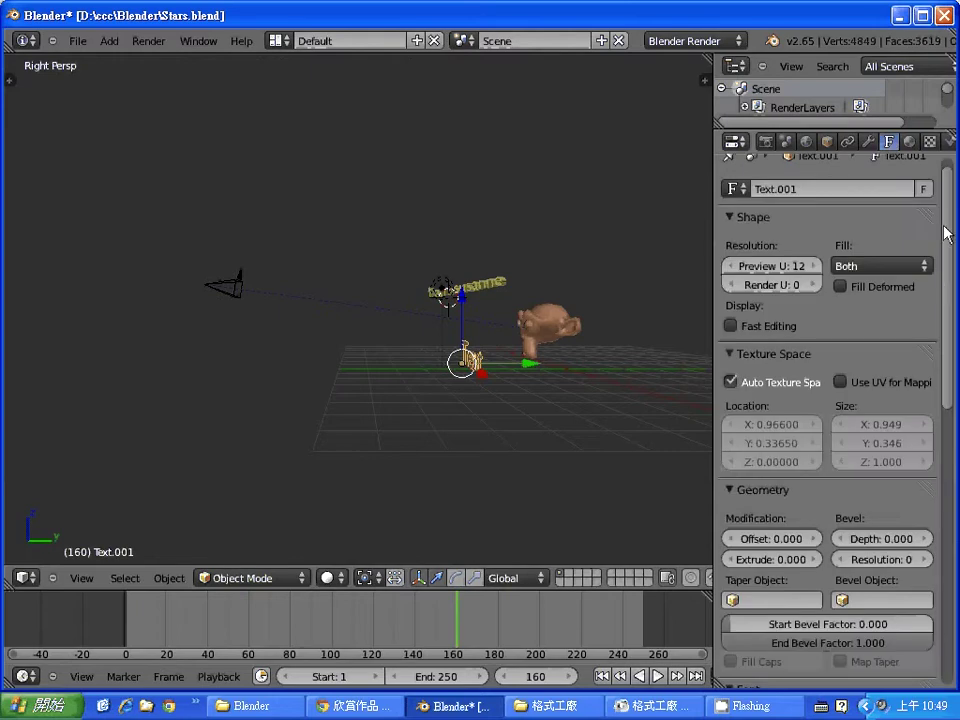
pyautogui.scroll(1, 945, 178)
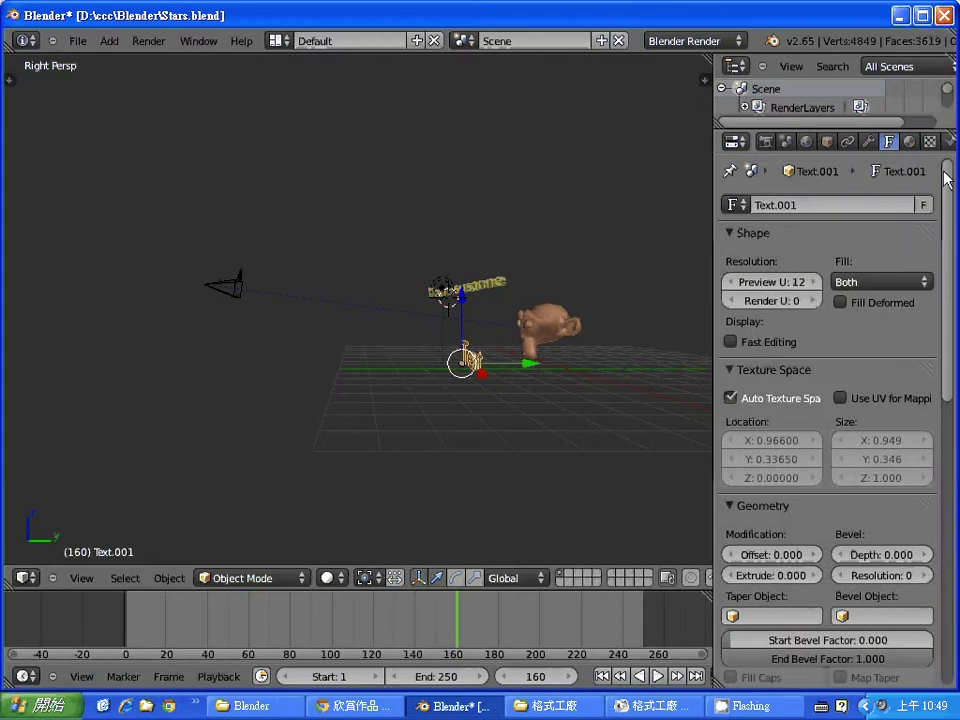
pyautogui.moveTo(947, 178)
pyautogui.mouseDown()
pyautogui.moveTo(945, 190)
pyautogui.moveTo(944, 177)
pyautogui.mouseUp()
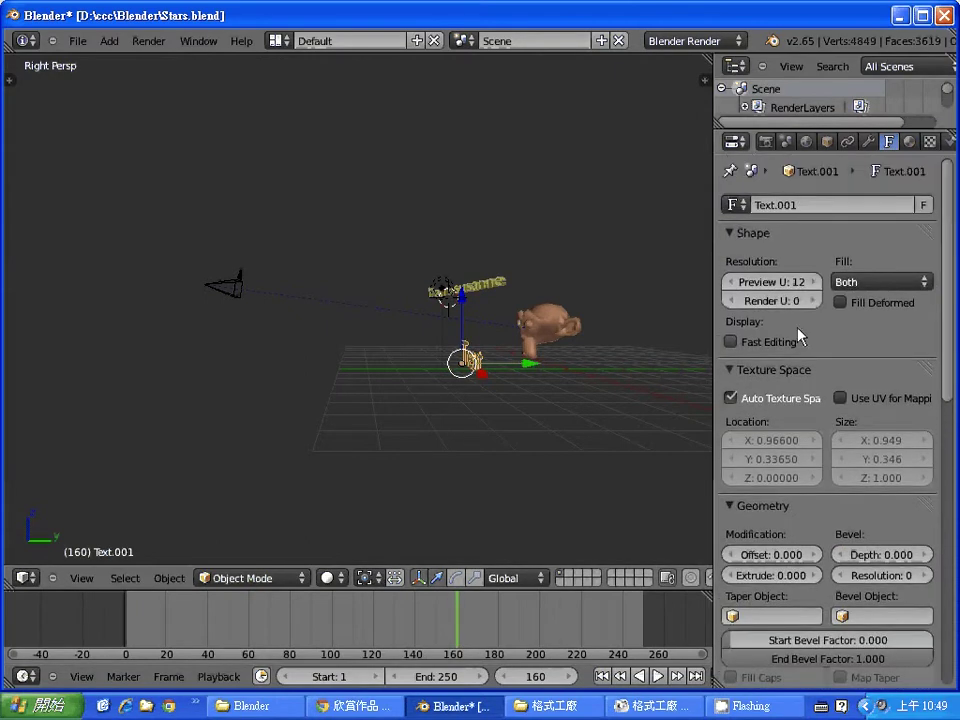
pyautogui.scroll(-1, 948, 275)
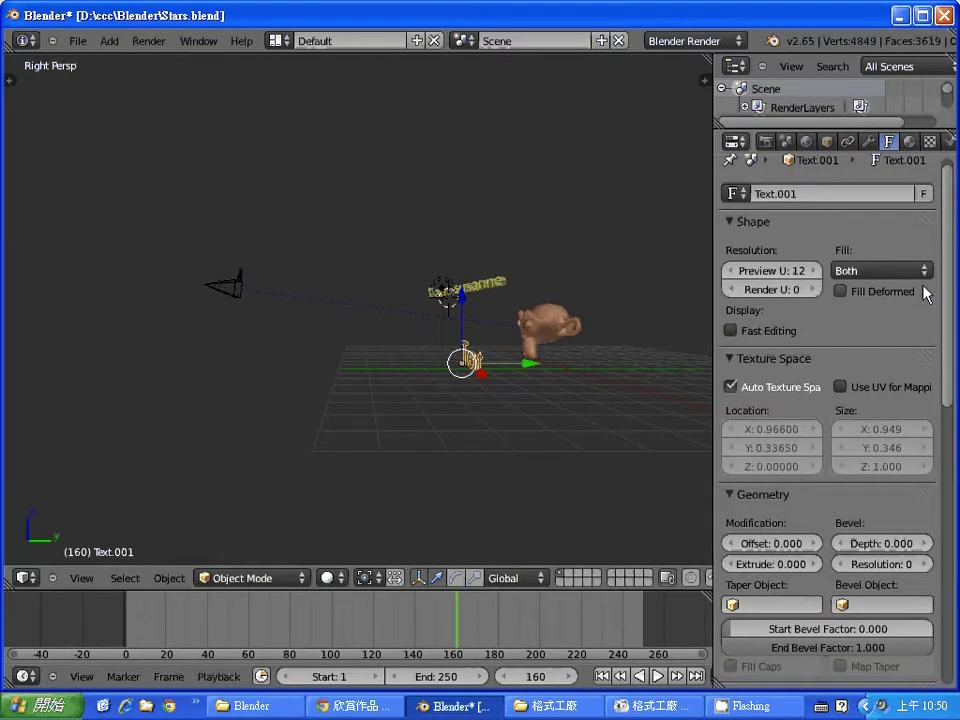
pyautogui.moveTo(949, 300); pyautogui.dragTo(950, 340)
pyautogui.scroll(-2, 950, 338)
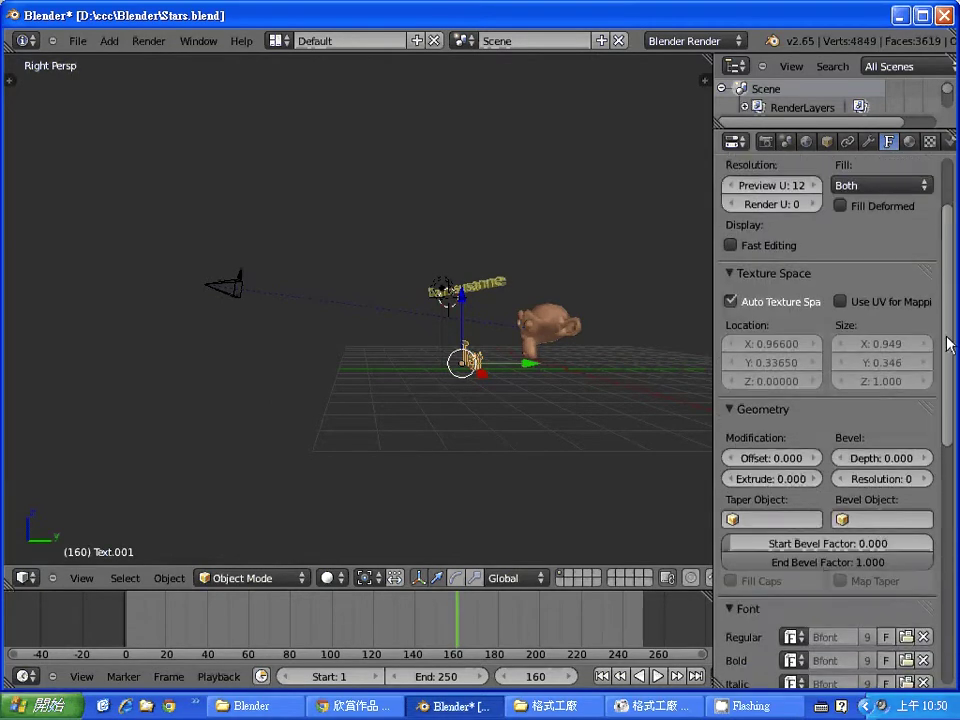
pyautogui.moveTo(799, 480); pyautogui.dragTo(850, 480)
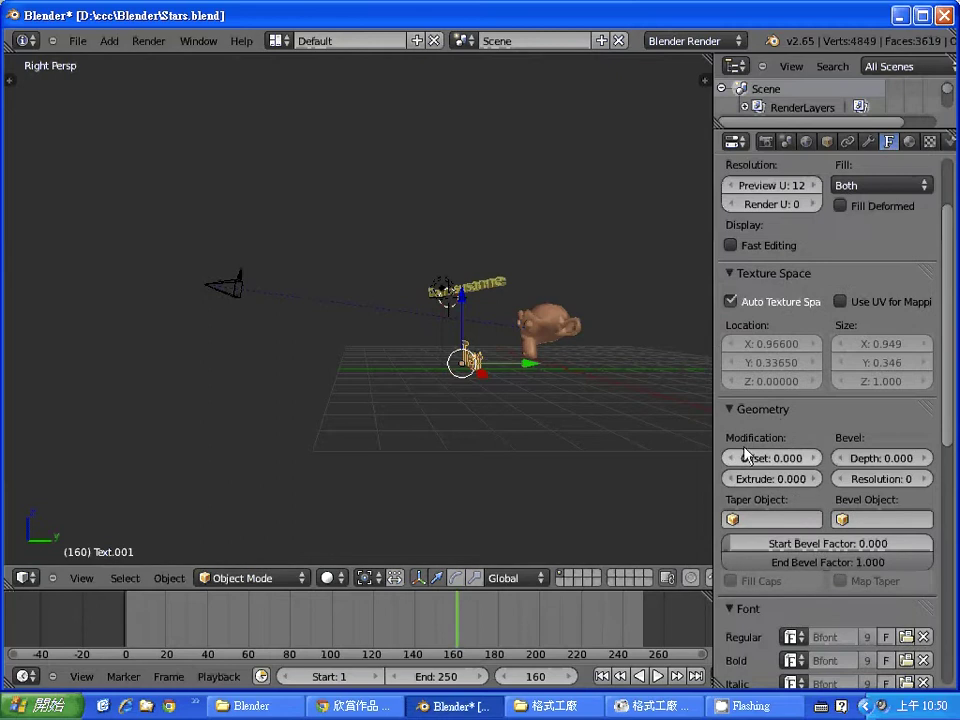
pyautogui.press('Escape')
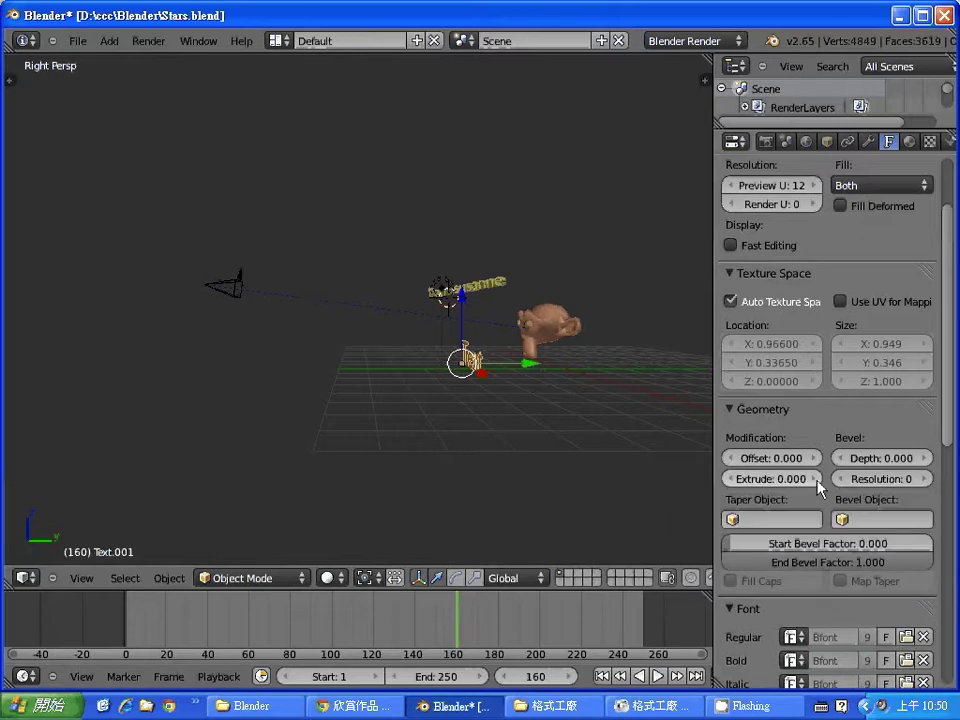
pyautogui.moveTo(817, 480); pyautogui.dragTo(813, 483)
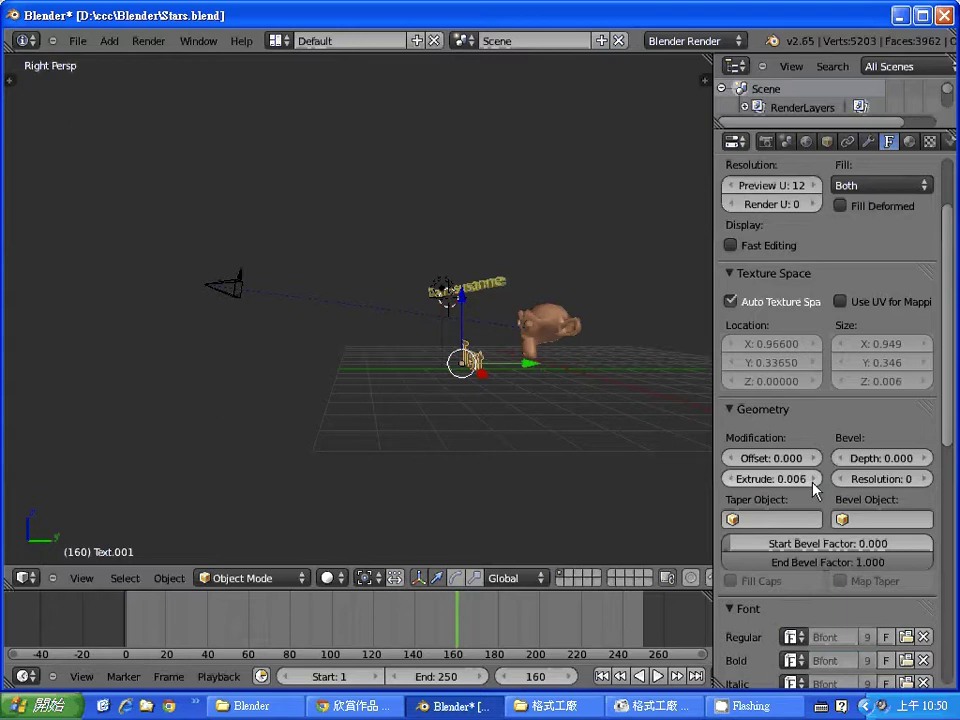
pyautogui.click(817, 486)
pyautogui.click(784, 480)
pyautogui.write('1')
pyautogui.press('Return')
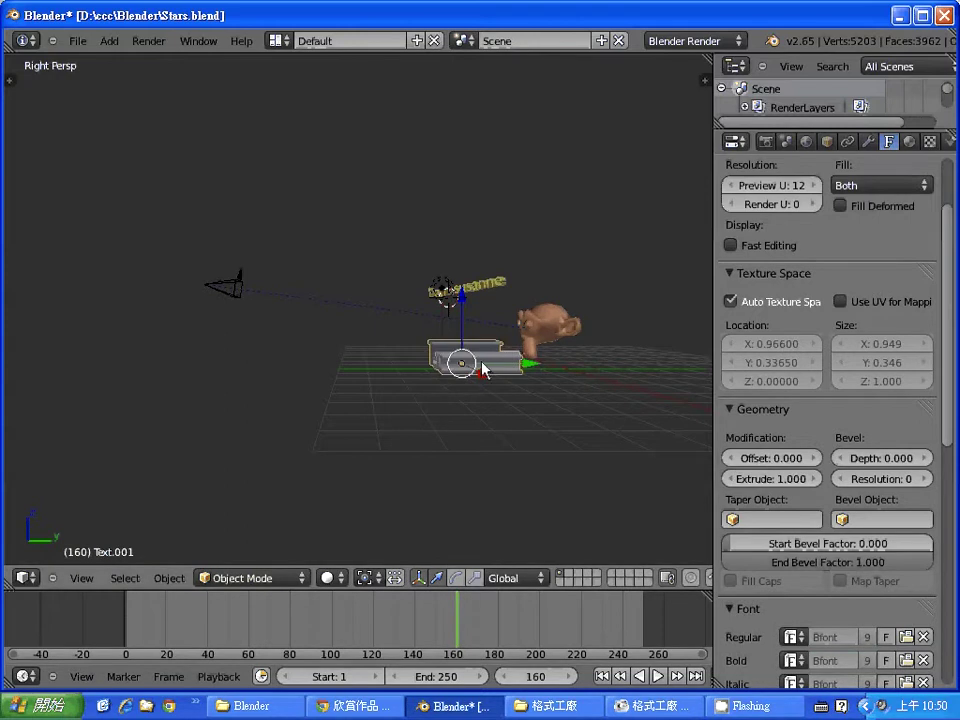
pyautogui.press('F12')
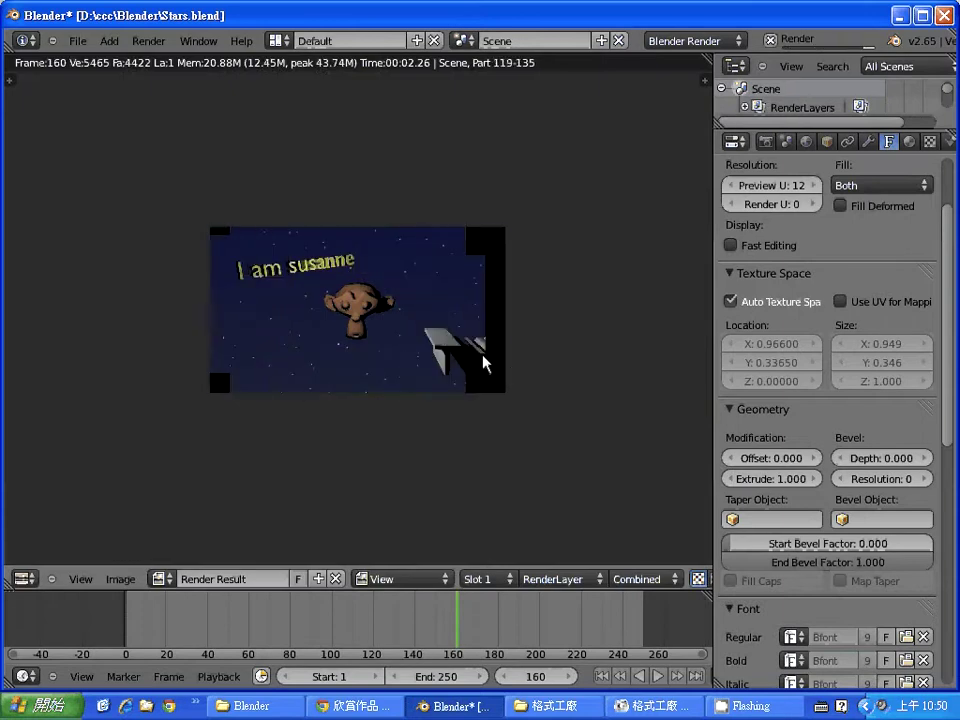
pyautogui.press('Escape')
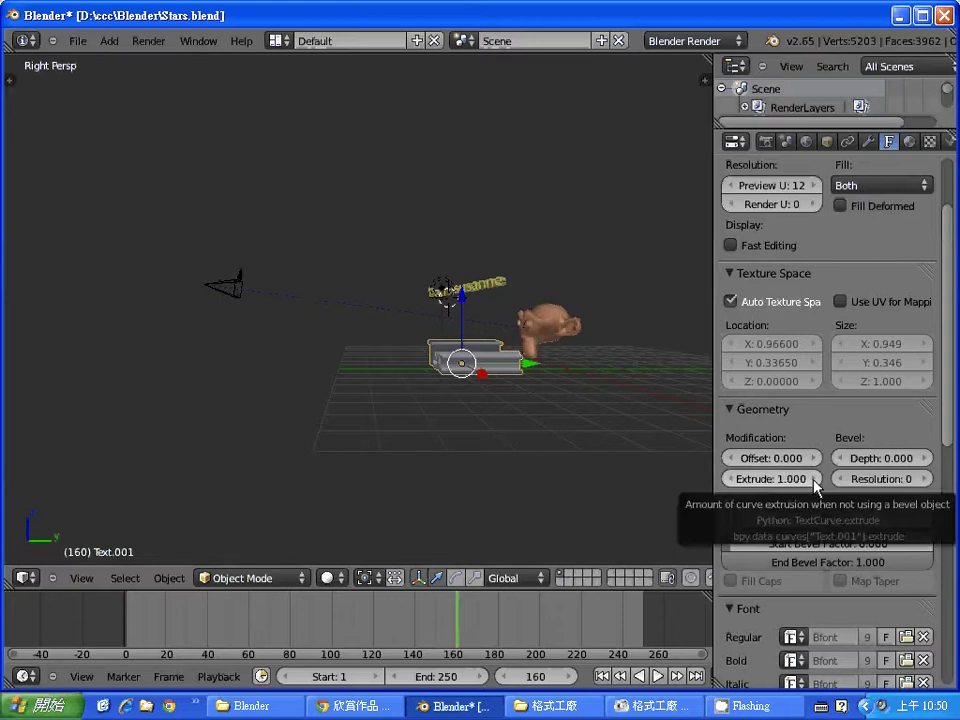
pyautogui.click(778, 479)
pyautogui.write('0')
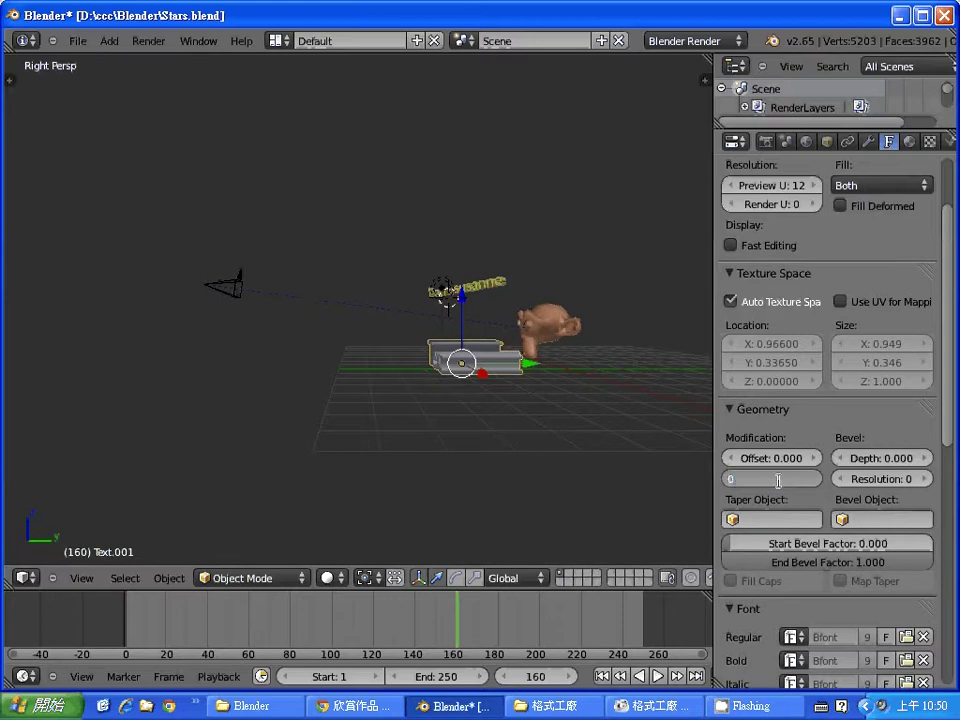
pyautogui.write('.2')
pyautogui.press('Return')
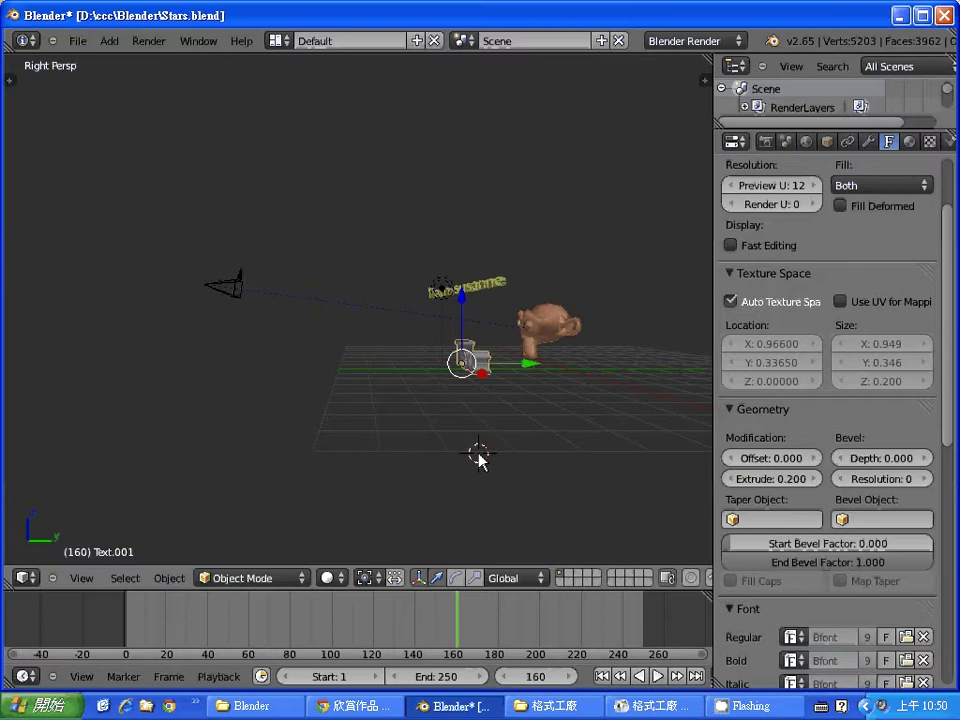
pyautogui.press('F12')
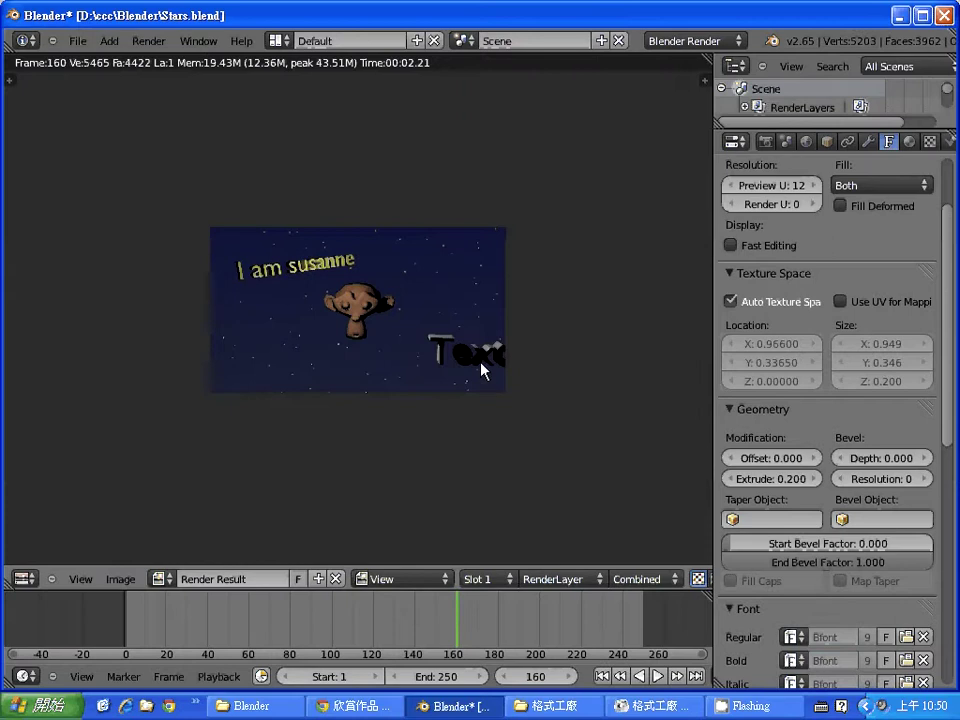
pyautogui.press('Escape')
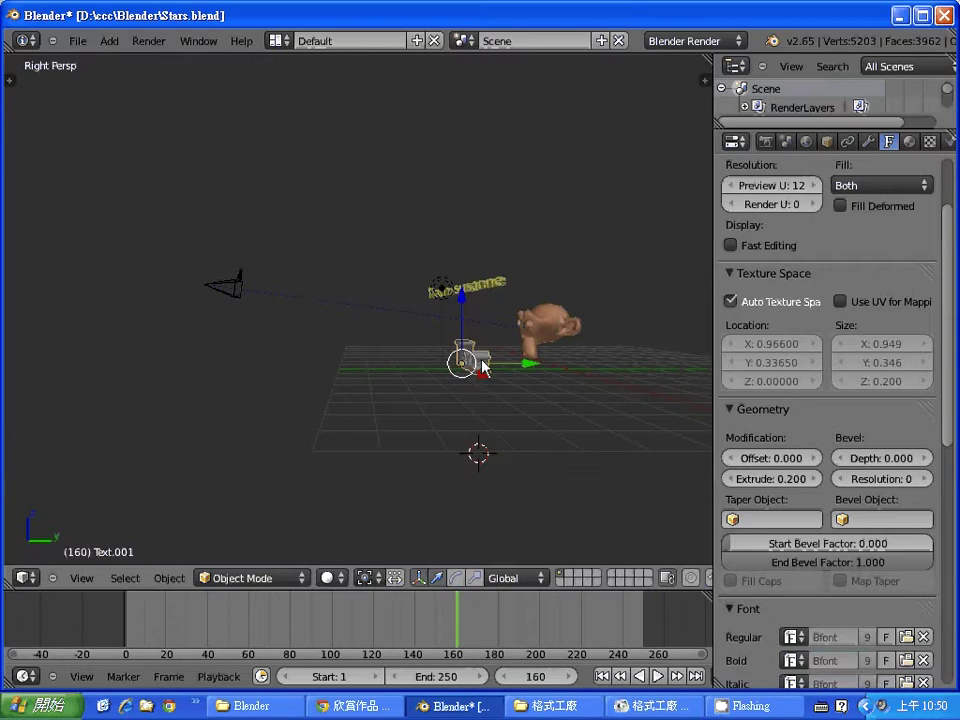
# Enable World environment lighting with energy 0.2 and check the brightness in a test render
pyautogui.click(806, 142)
pyautogui.scroll(-4, 820, 420)
pyautogui.scroll(-1, 820, 450)
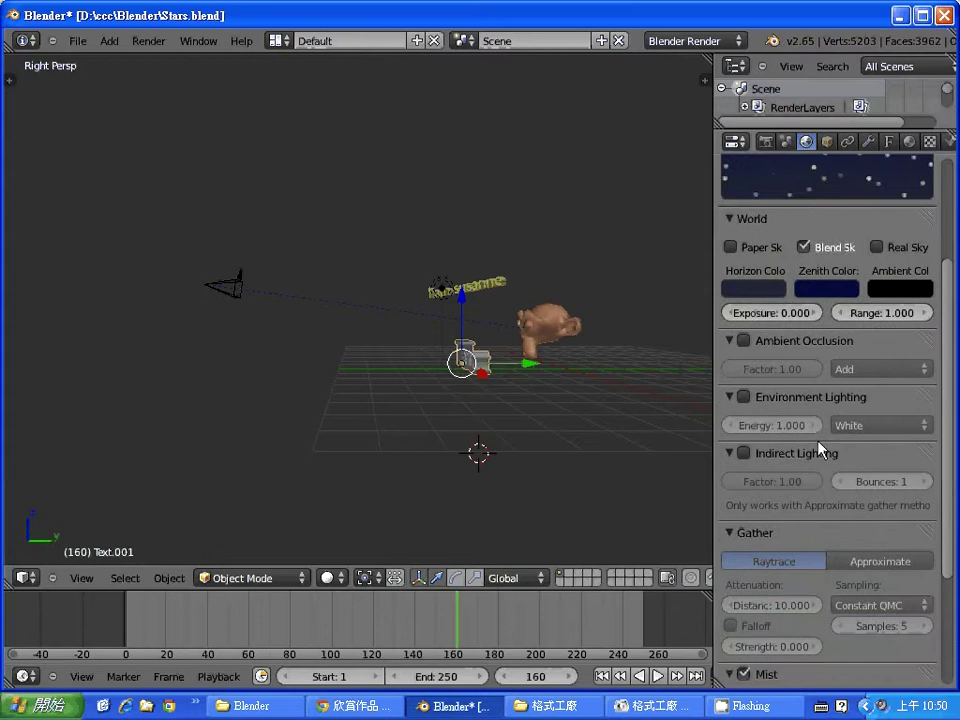
pyautogui.click(743, 397)
pyautogui.click(774, 425)
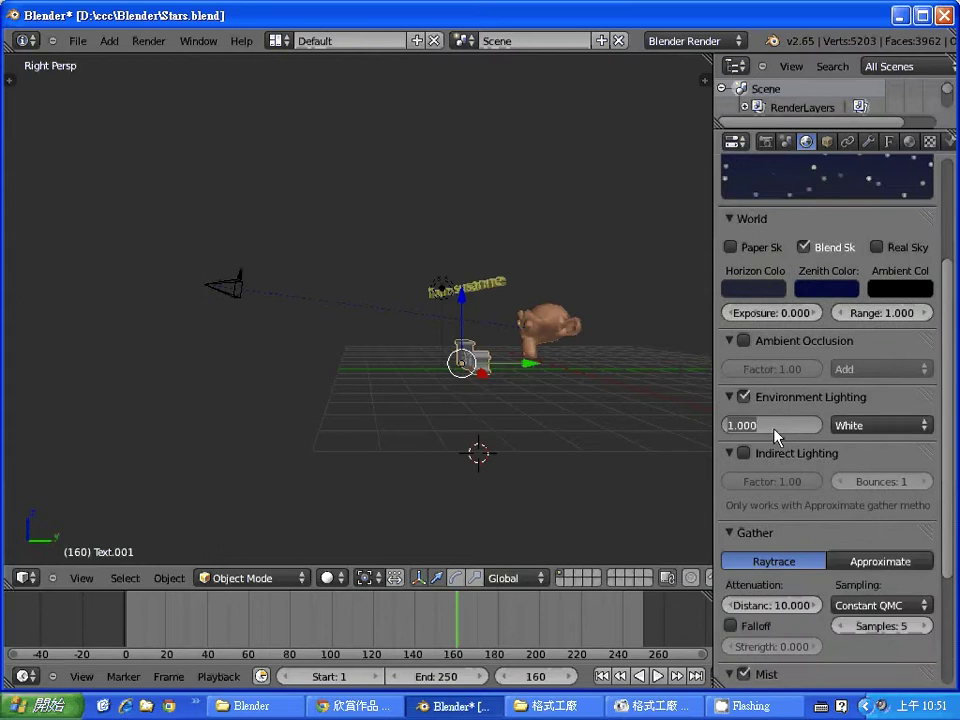
pyautogui.write('0.2')
pyautogui.press('Return')
pyautogui.press('F12')
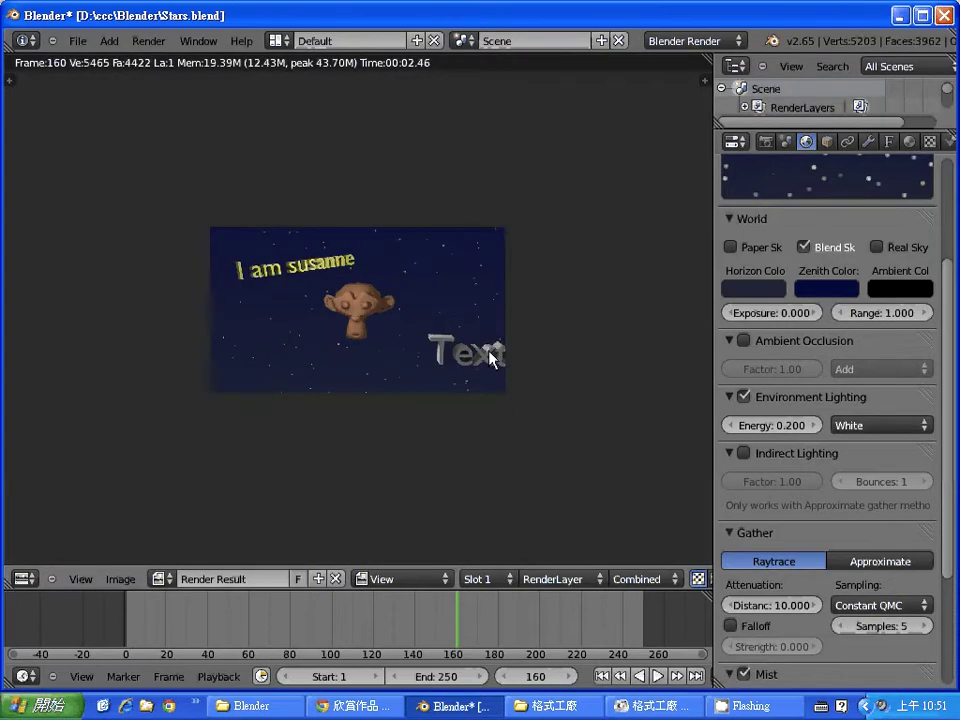
pyautogui.press('Escape')
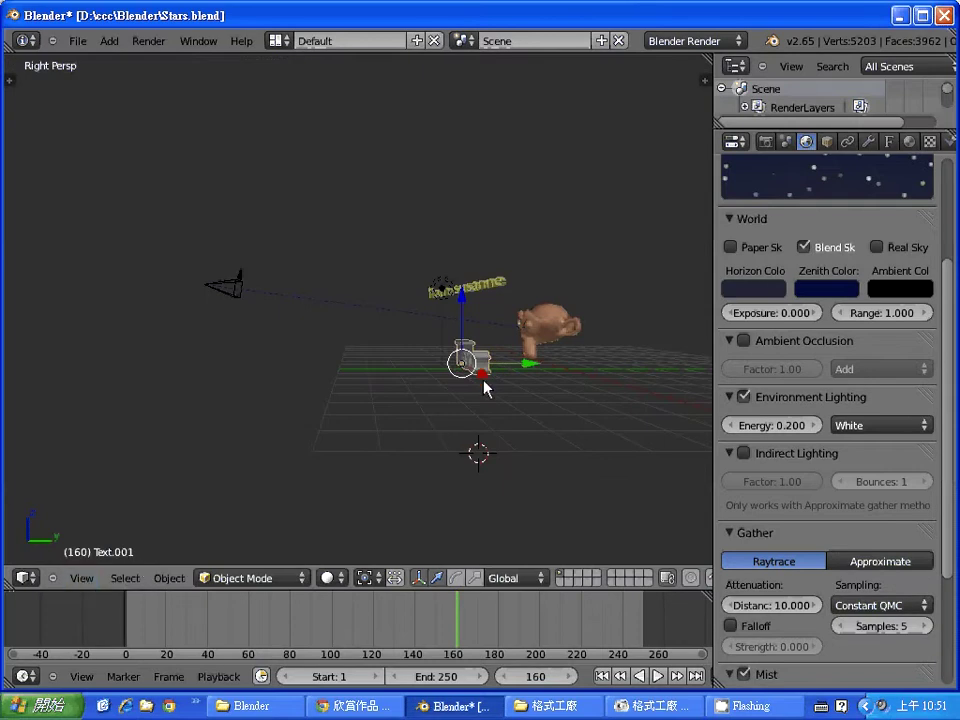
# Look through the scene camera and shift the Text object further left in the frame
pyautogui.press('Tab')
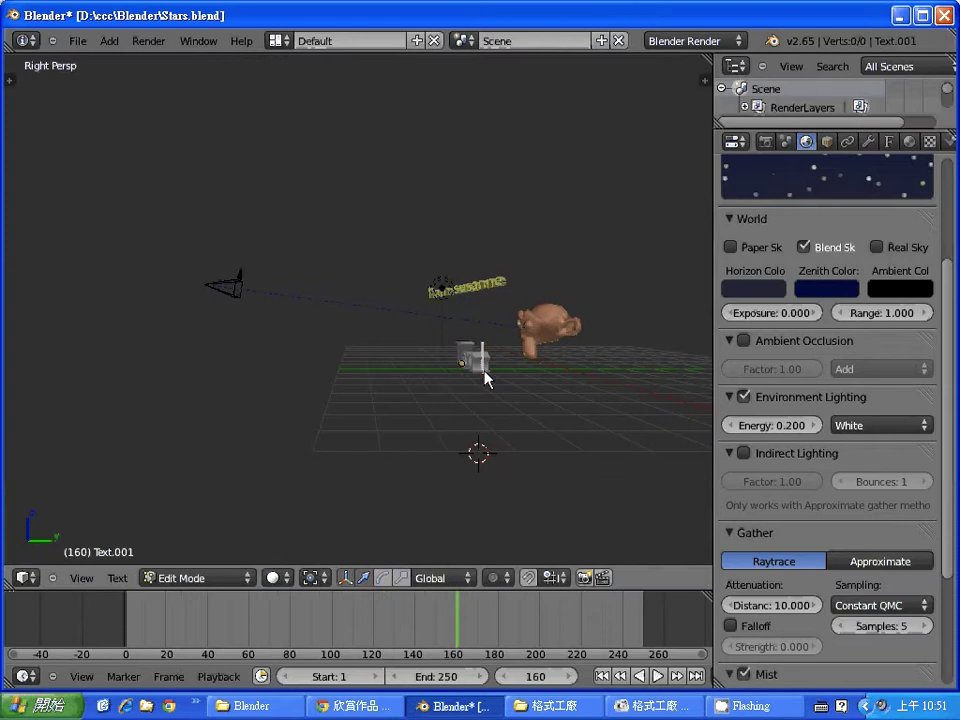
pyautogui.press('Tab')
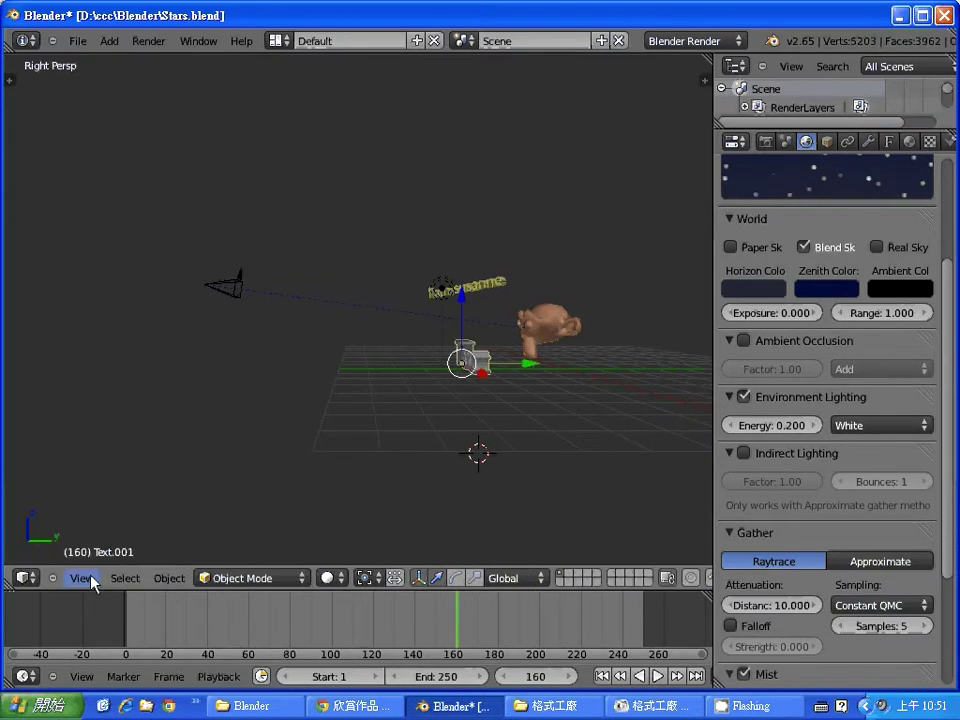
pyautogui.click(80, 578)
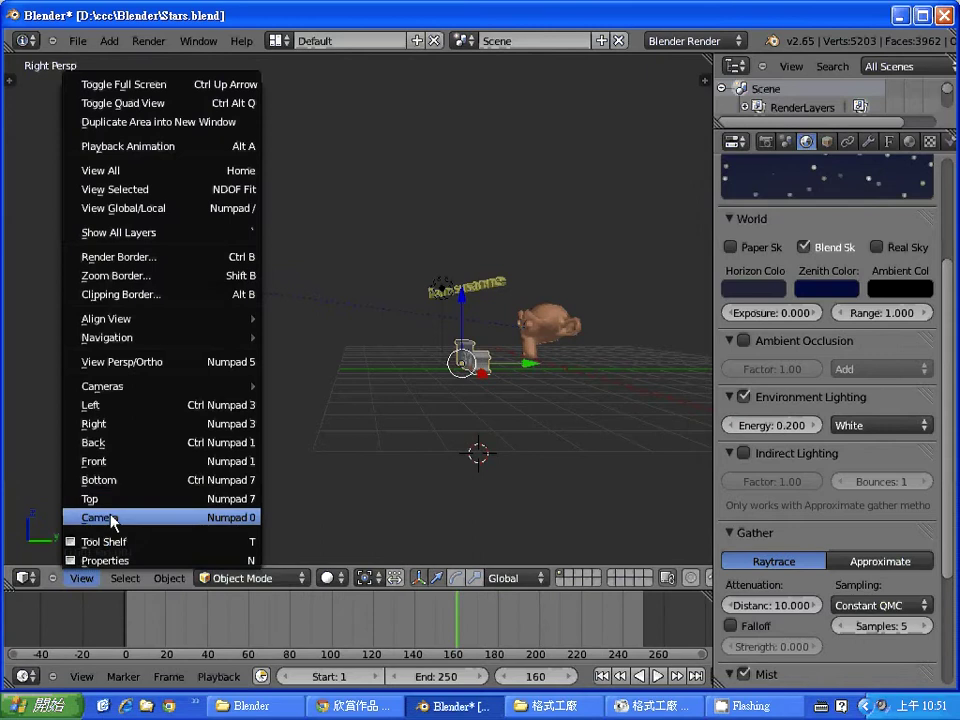
pyautogui.click(108, 517)
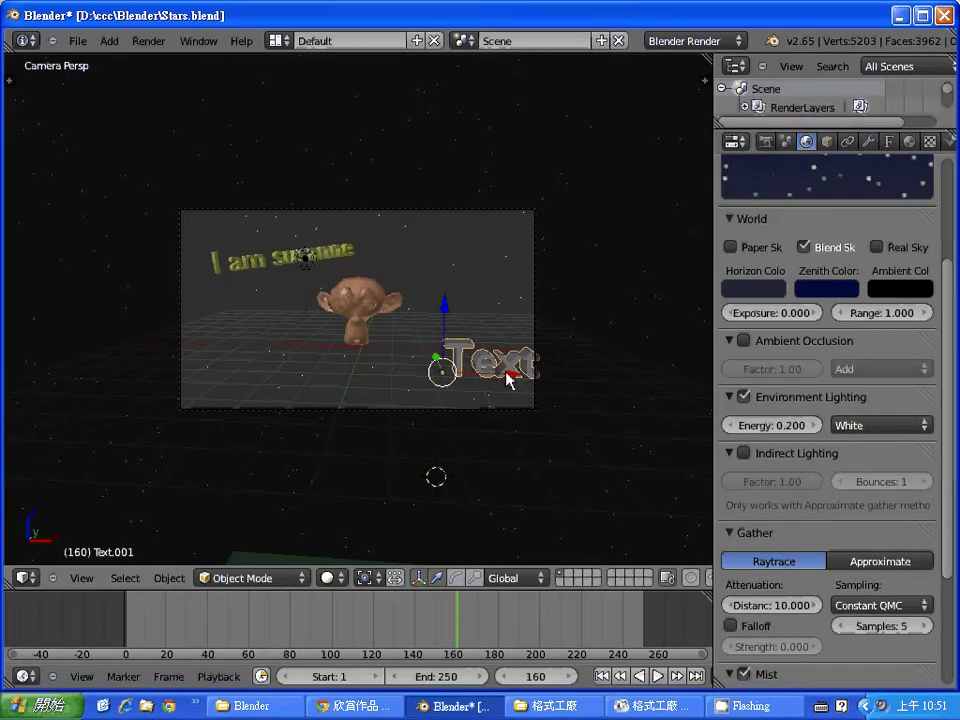
pyautogui.press('g')
pyautogui.click(461, 375)
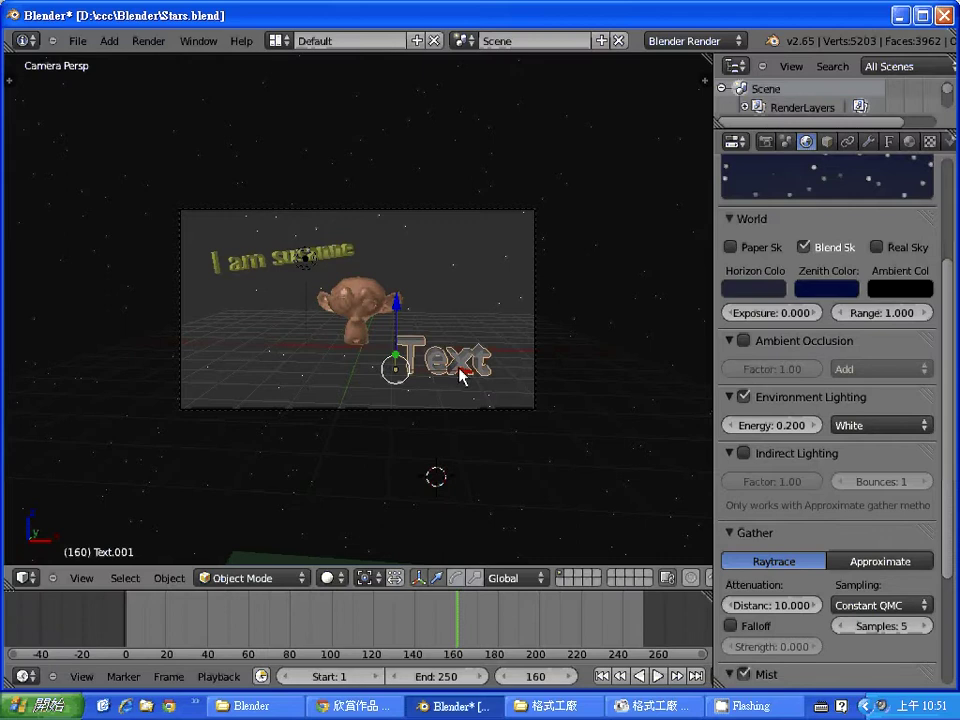
# In Edit Mode, replace the wording 'Text' with 'Hello!'
pyautogui.press('Tab')
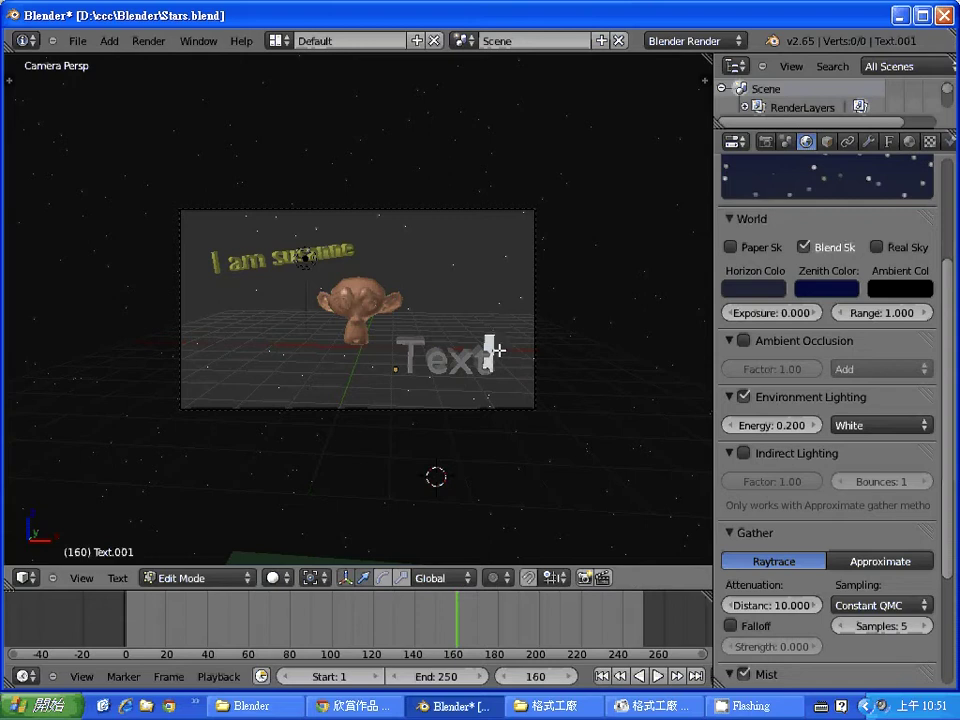
pyautogui.press('BackSpace')
pyautogui.press('BackSpace')
pyautogui.press('BackSpace')
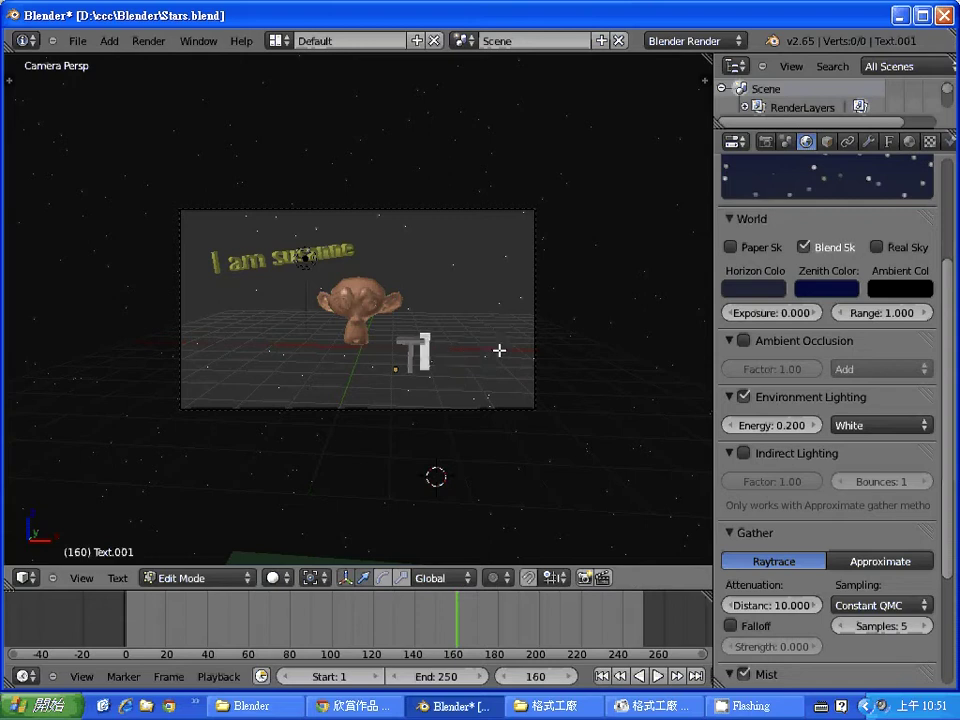
pyautogui.press('BackSpace')
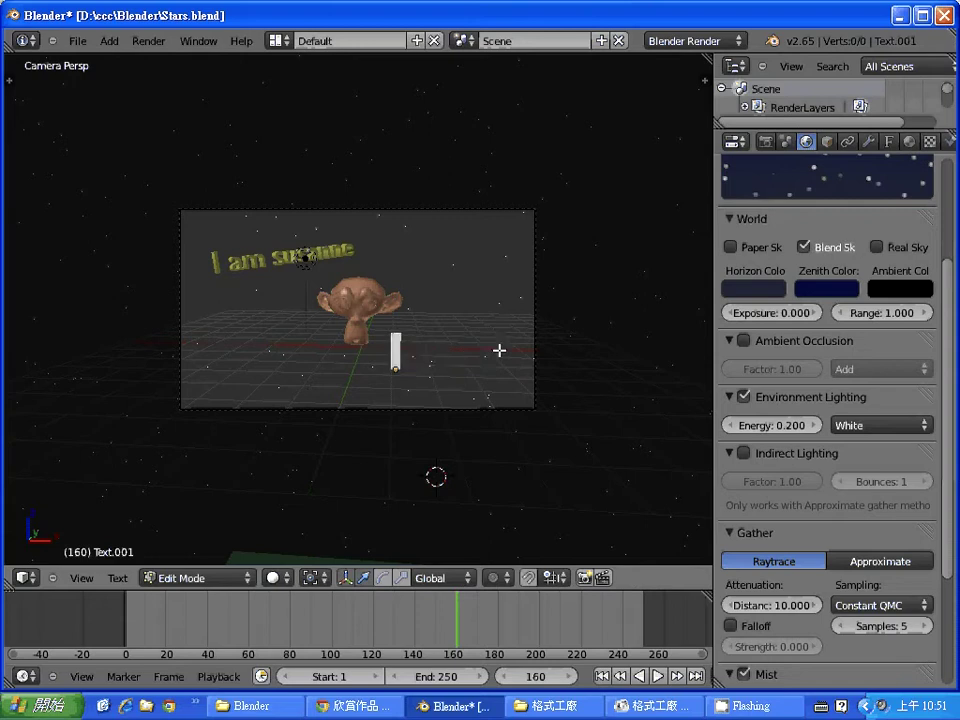
pyautogui.write('Hello')
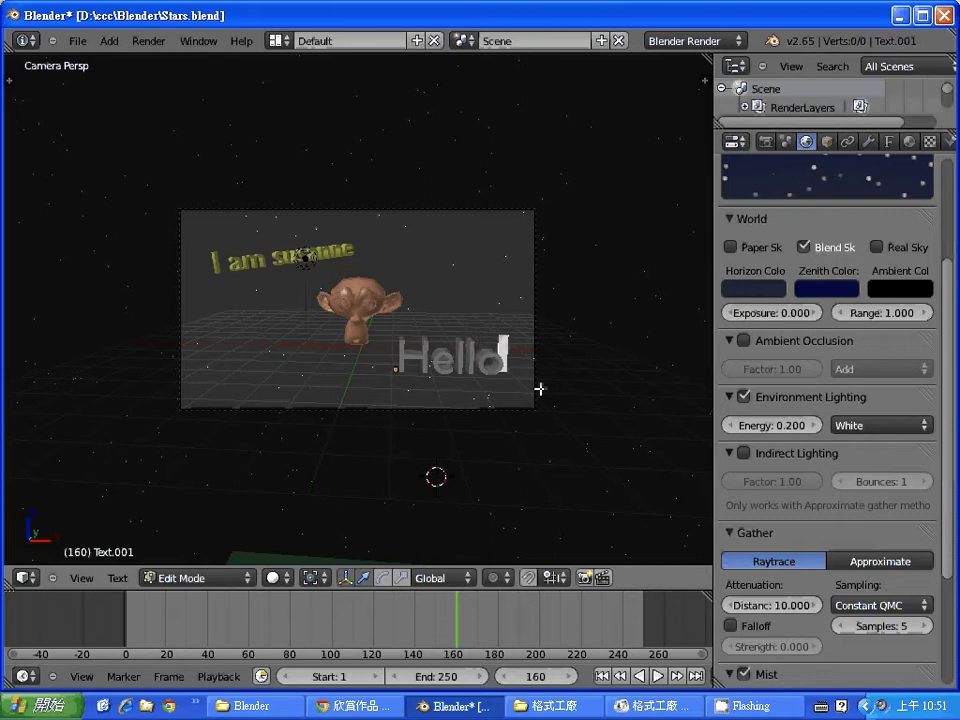
pyautogui.write(' !')
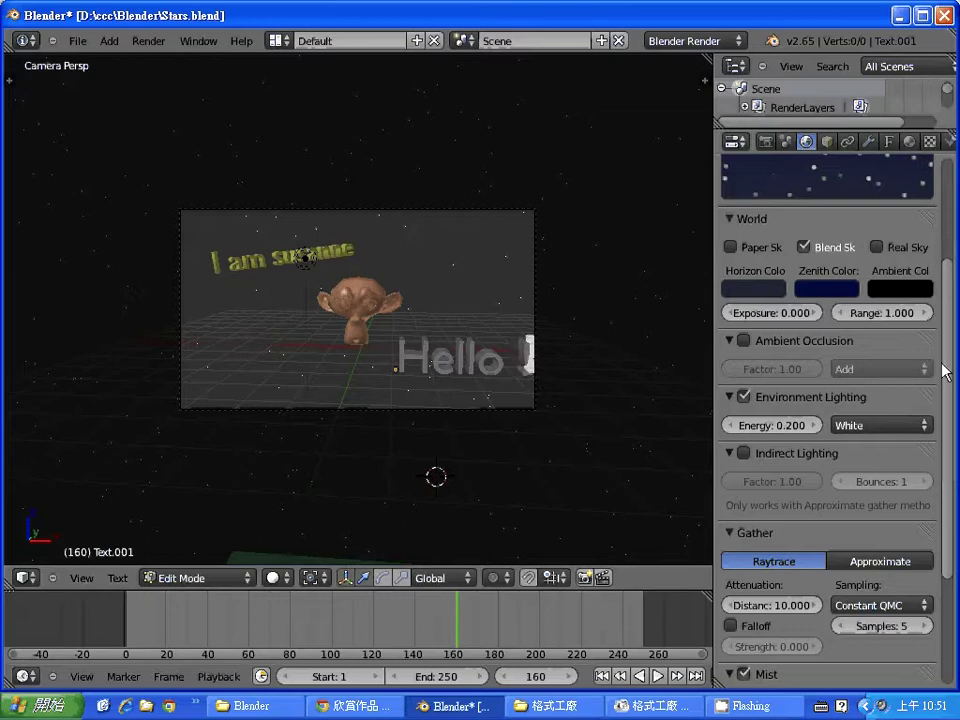
# Scroll to the text's Font data settings and leave edit mode with 'Hello !' finished
pyautogui.moveTo(944, 372)
pyautogui.mouseDown()
pyautogui.moveTo(943, 208)
pyautogui.moveTo(945, 460)
pyautogui.mouseUp()
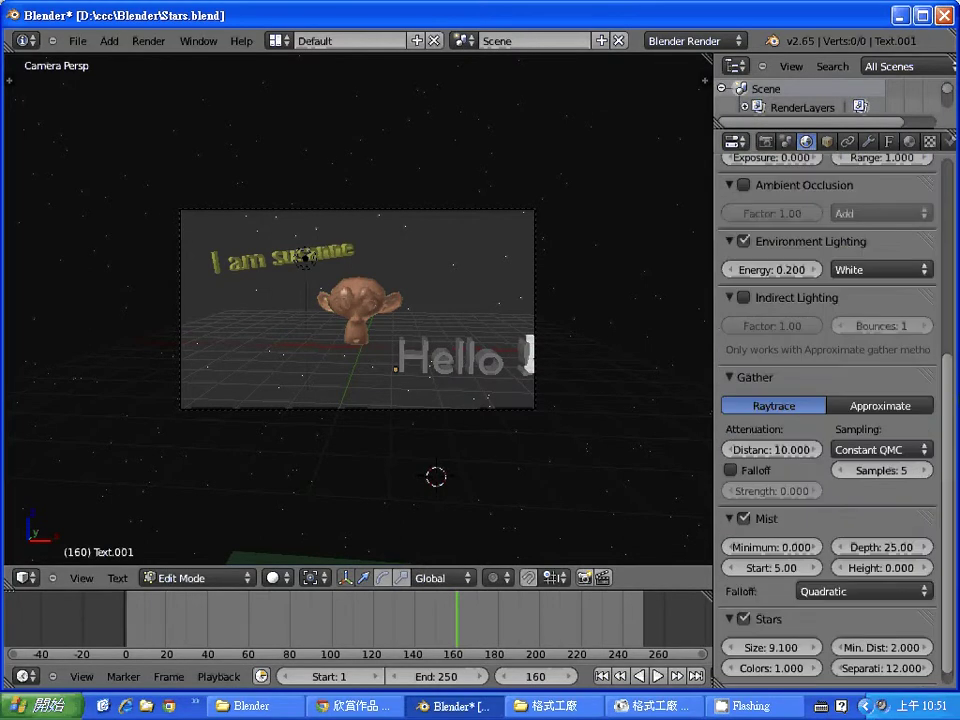
pyautogui.moveTo(950, 407)
pyautogui.mouseDown()
pyautogui.moveTo(953, 357)
pyautogui.moveTo(953, 453)
pyautogui.mouseUp()
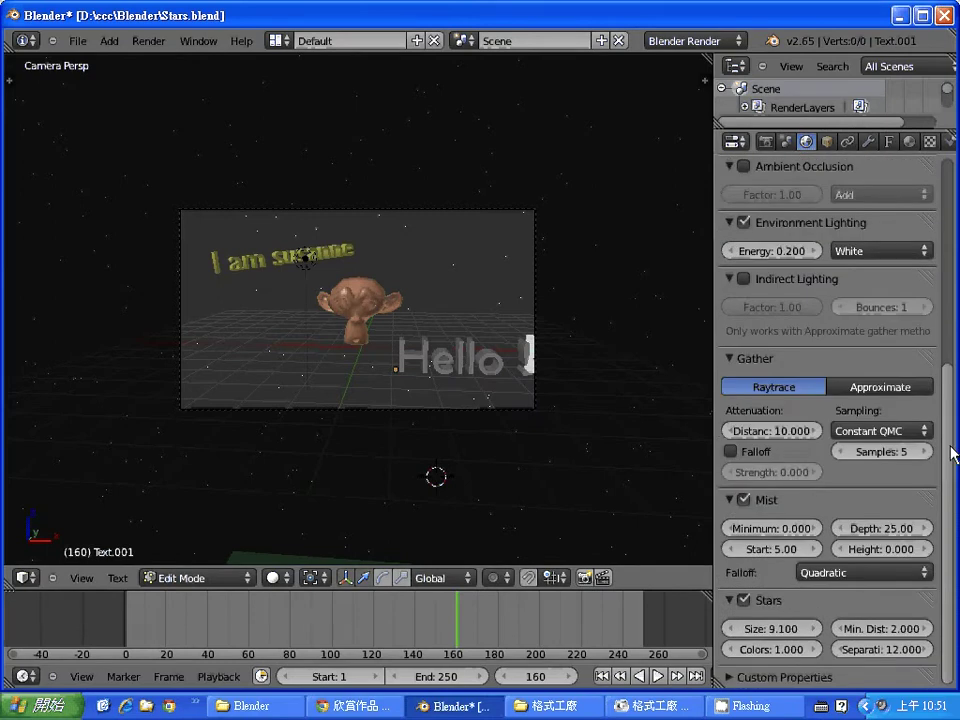
pyautogui.moveTo(953, 453); pyautogui.dragTo(953, 230)
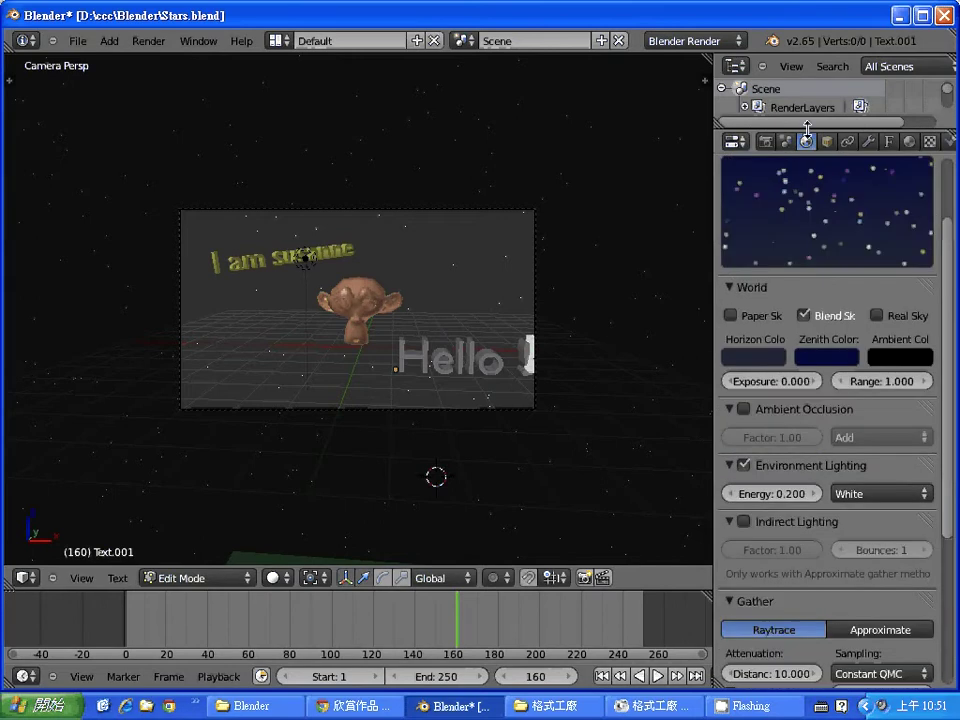
pyautogui.click(887, 143)
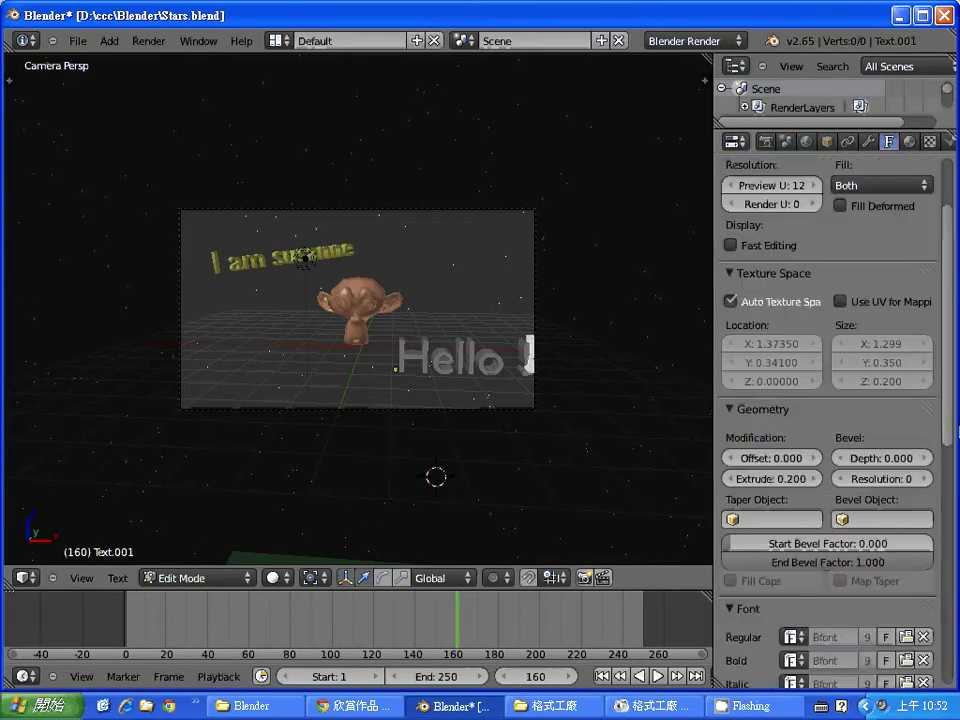
pyautogui.scroll(-1, 944, 430)
pyautogui.scroll(-3, 944, 436)
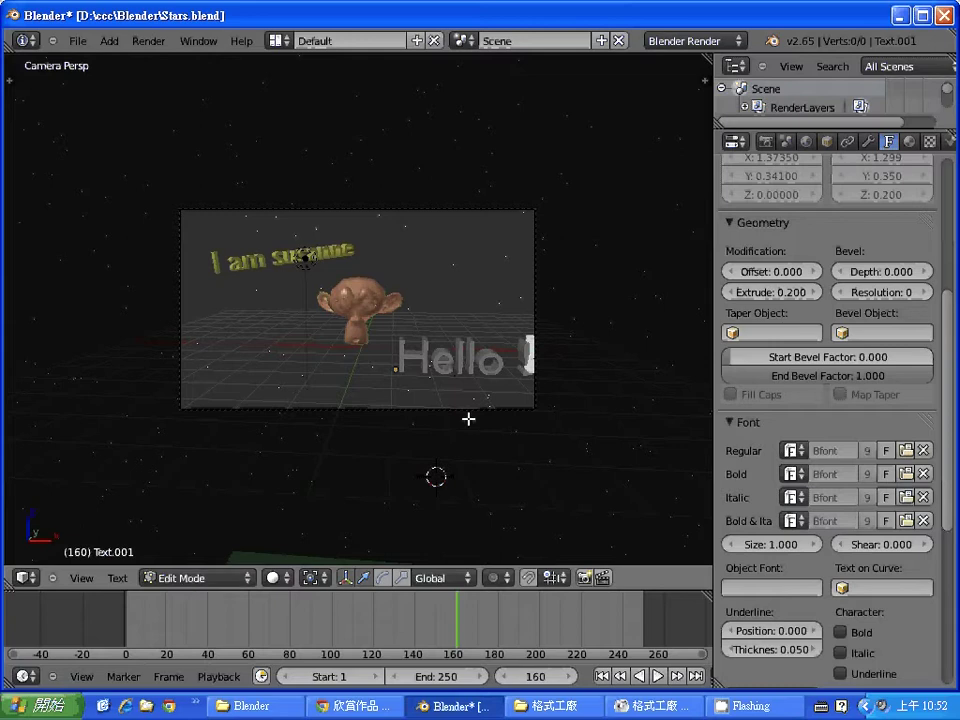
pyautogui.press('Tab')
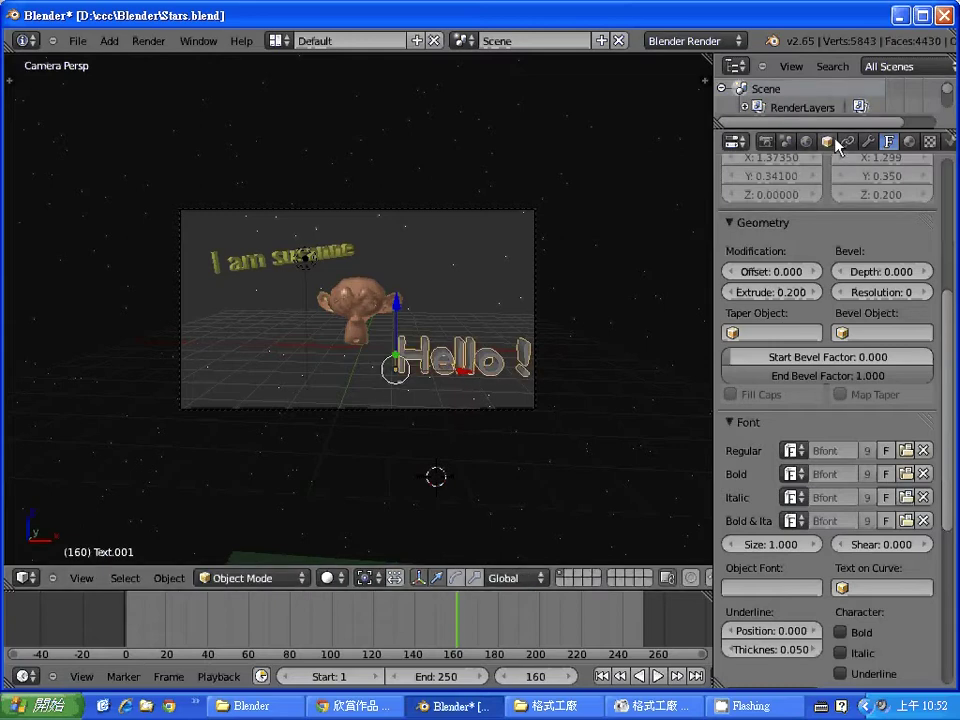
# Give the Hello ! text a new material with a green diffuse colour, then render
pyautogui.click(913, 143)
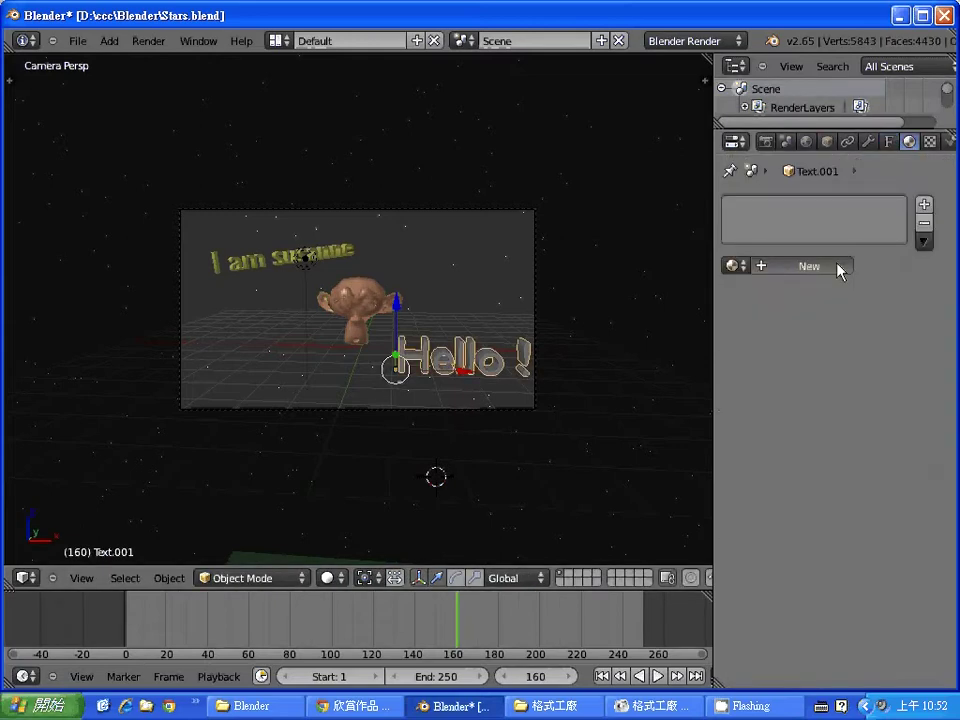
pyautogui.click(842, 266)
pyautogui.click(797, 495)
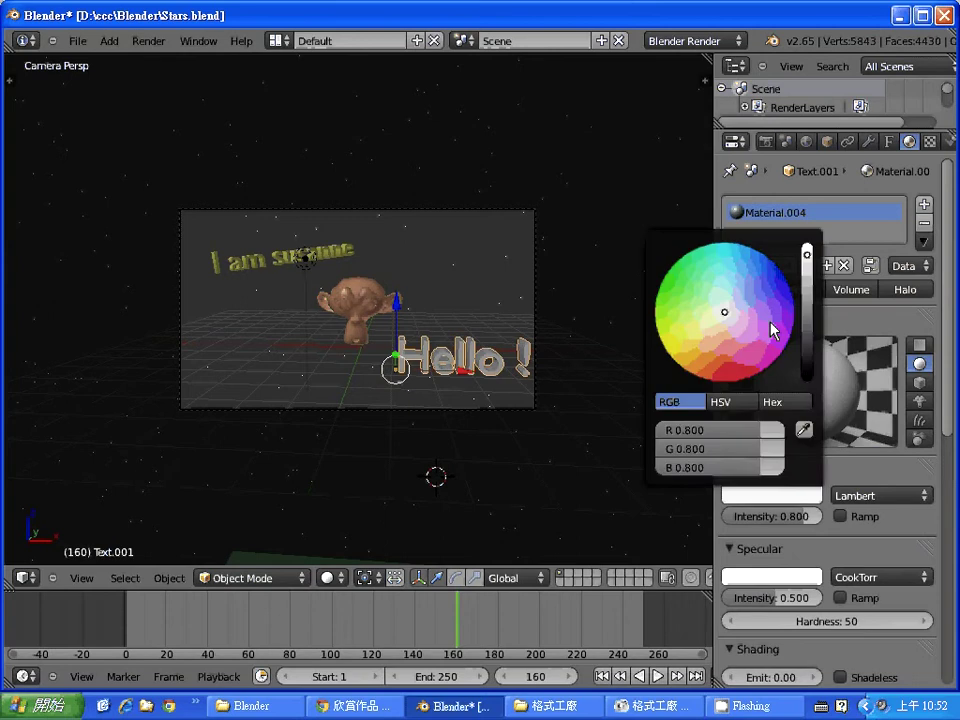
pyautogui.click(718, 345)
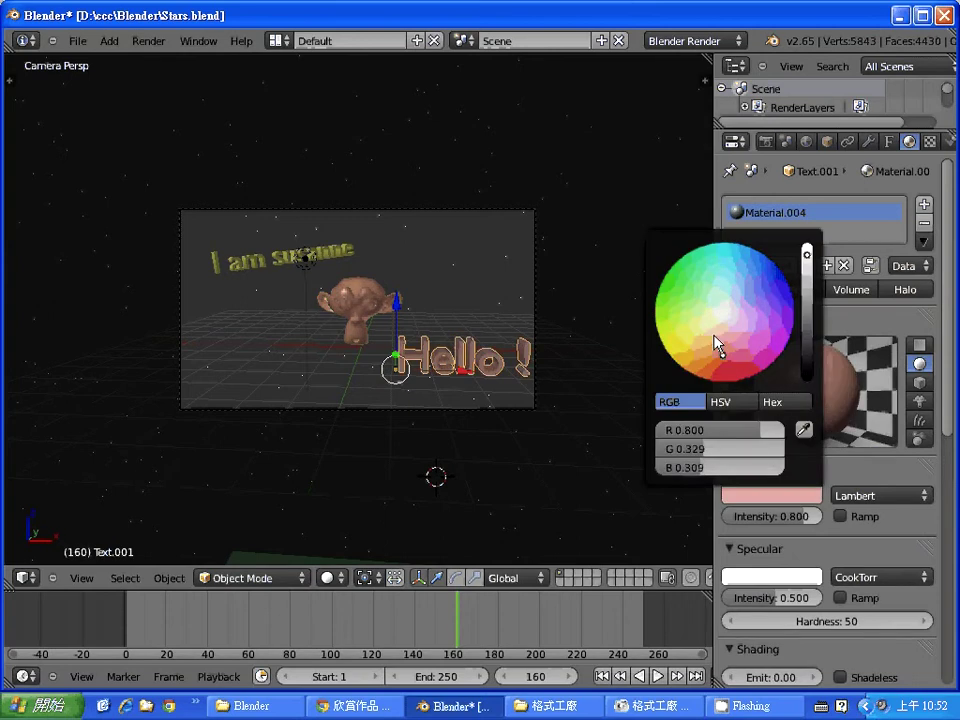
pyautogui.moveTo(718, 345); pyautogui.dragTo(668, 272)
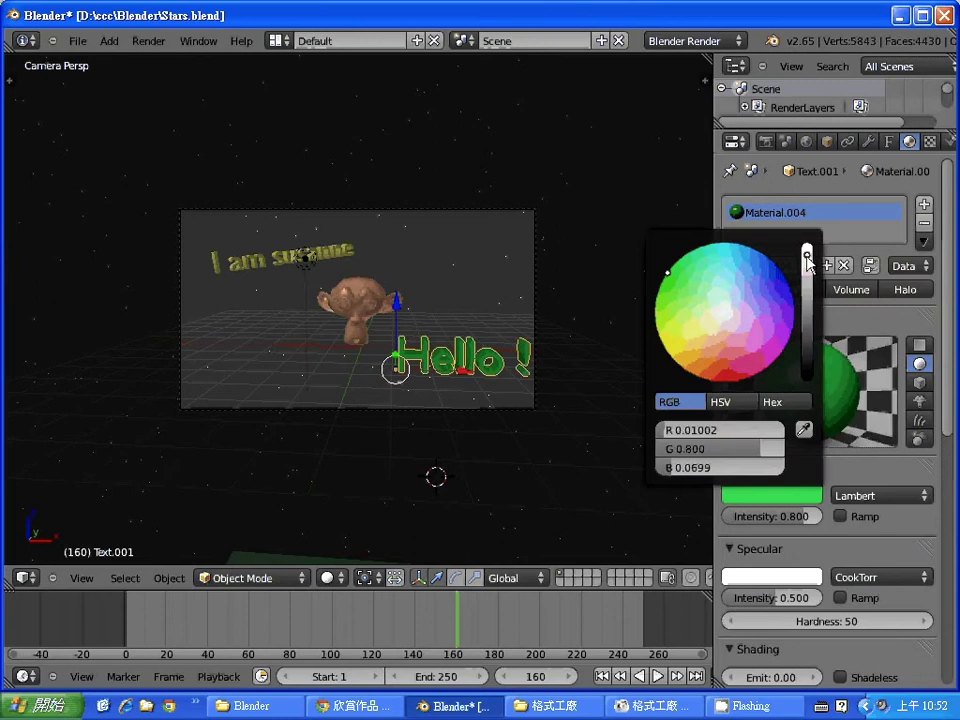
pyautogui.press('F12')
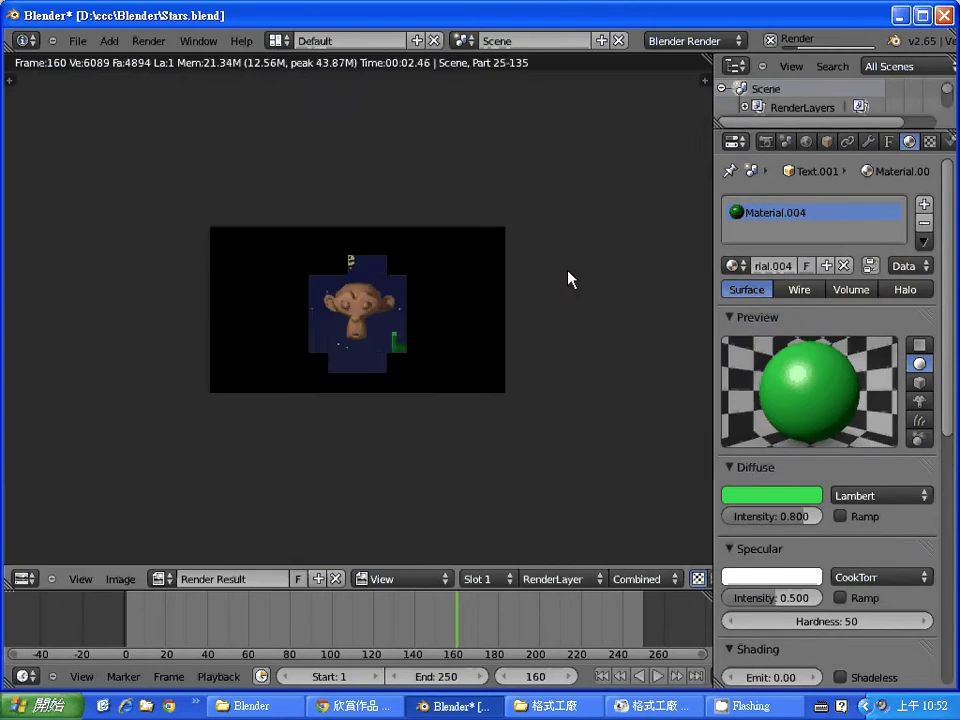